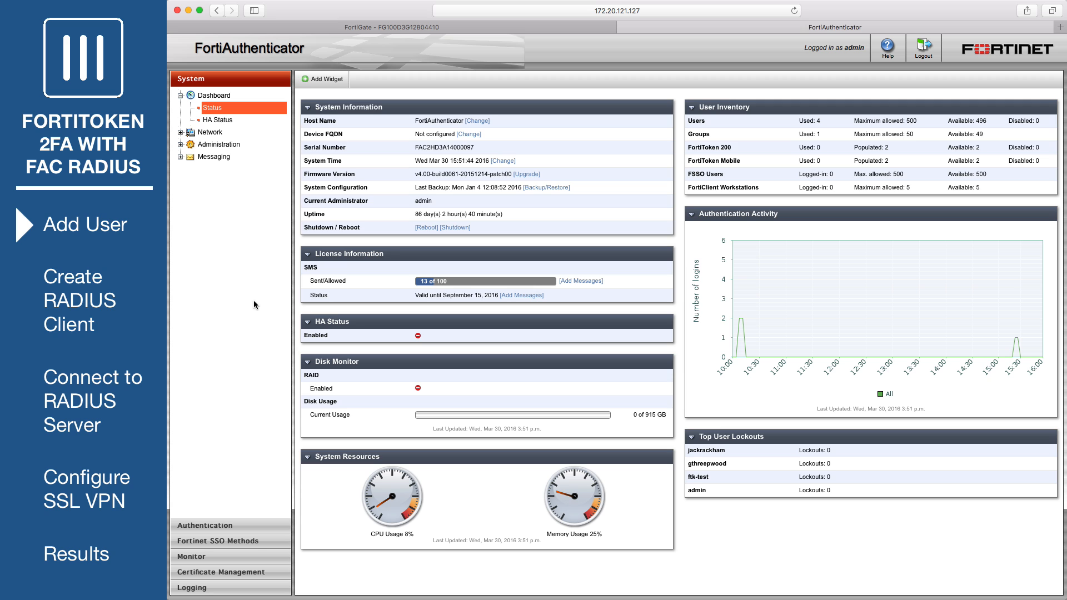
# - Create a new FortiAuthenticator local user with a username and confirmed password
pyautogui.click(231, 526)
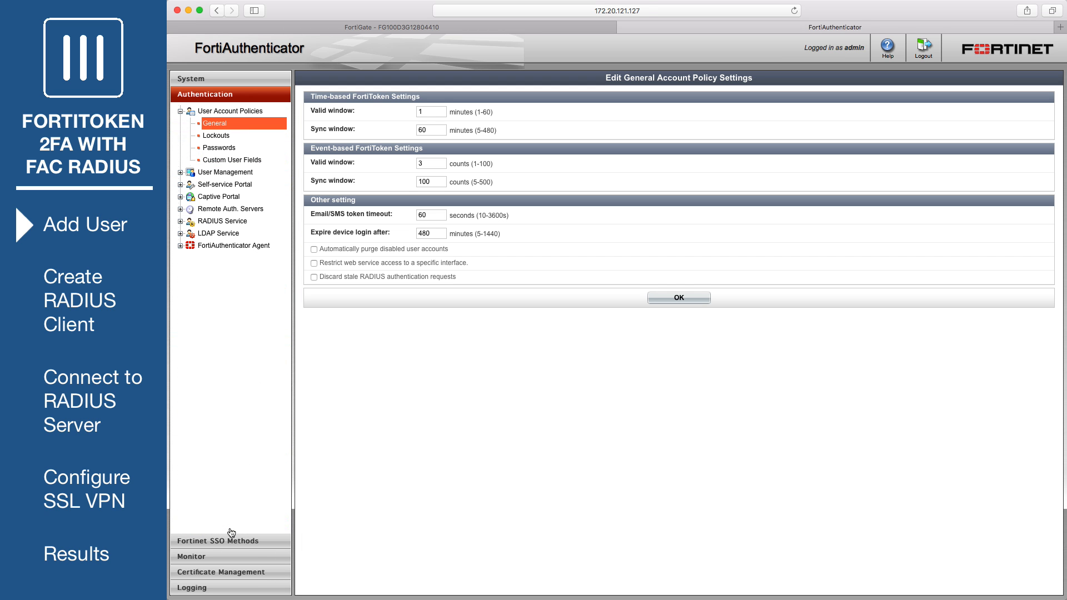
pyautogui.click(225, 173)
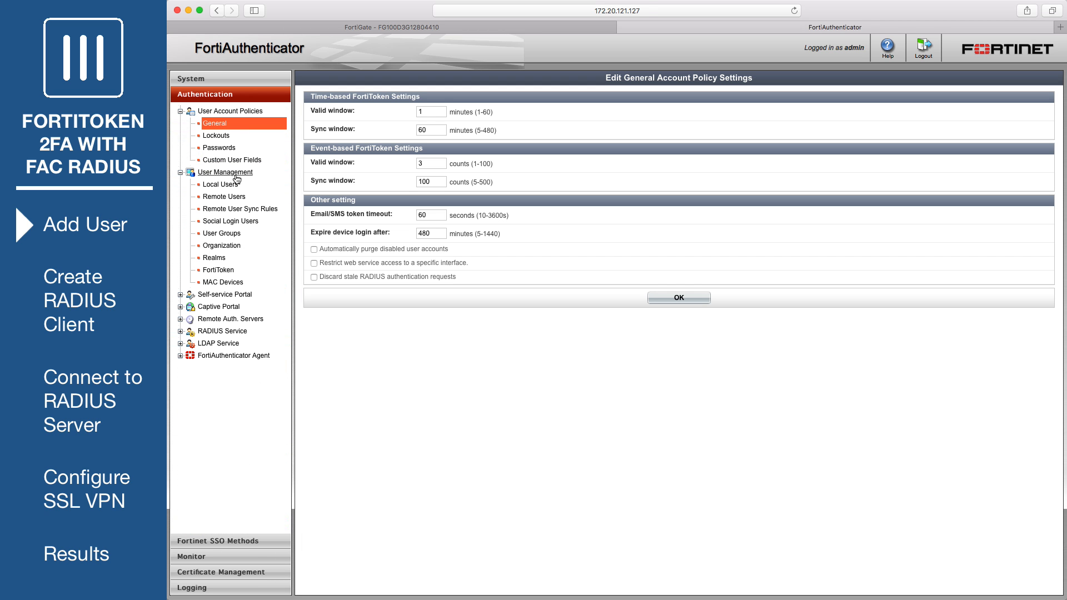
pyautogui.click(234, 186)
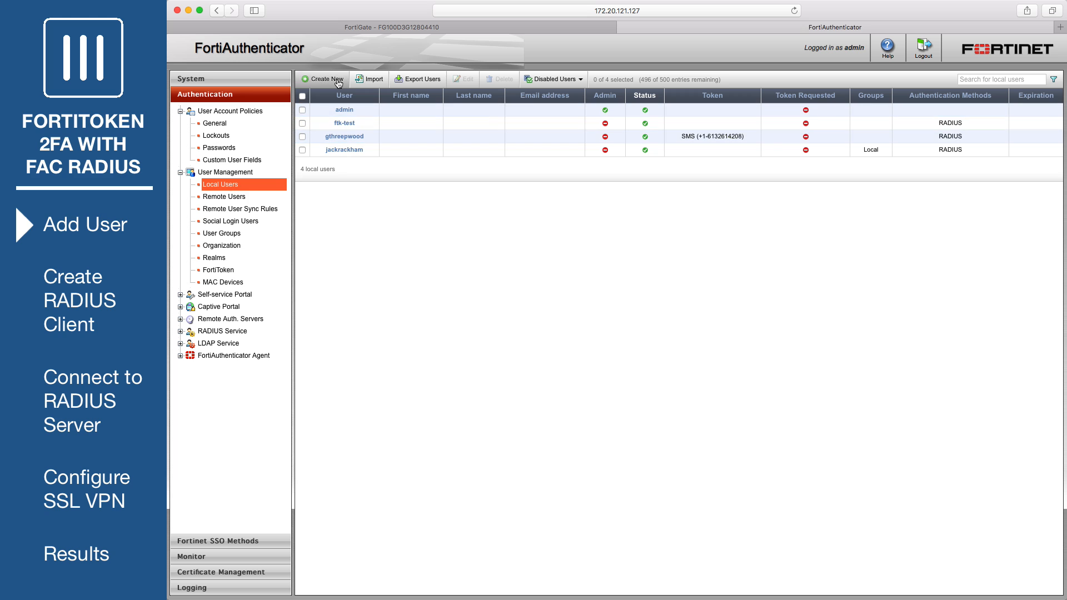
pyautogui.click(338, 83)
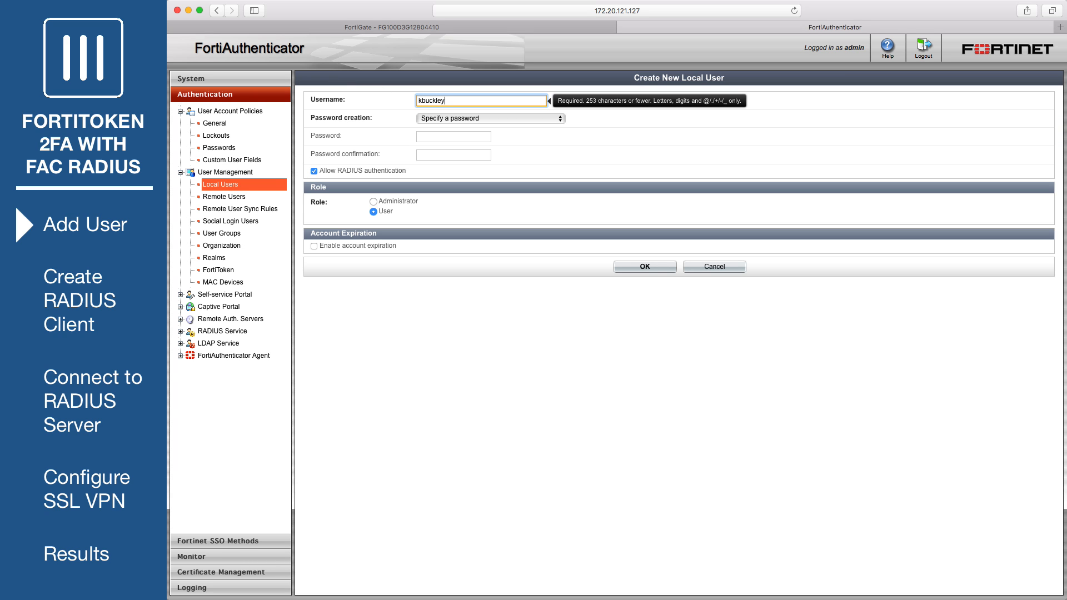
pyautogui.click(433, 137)
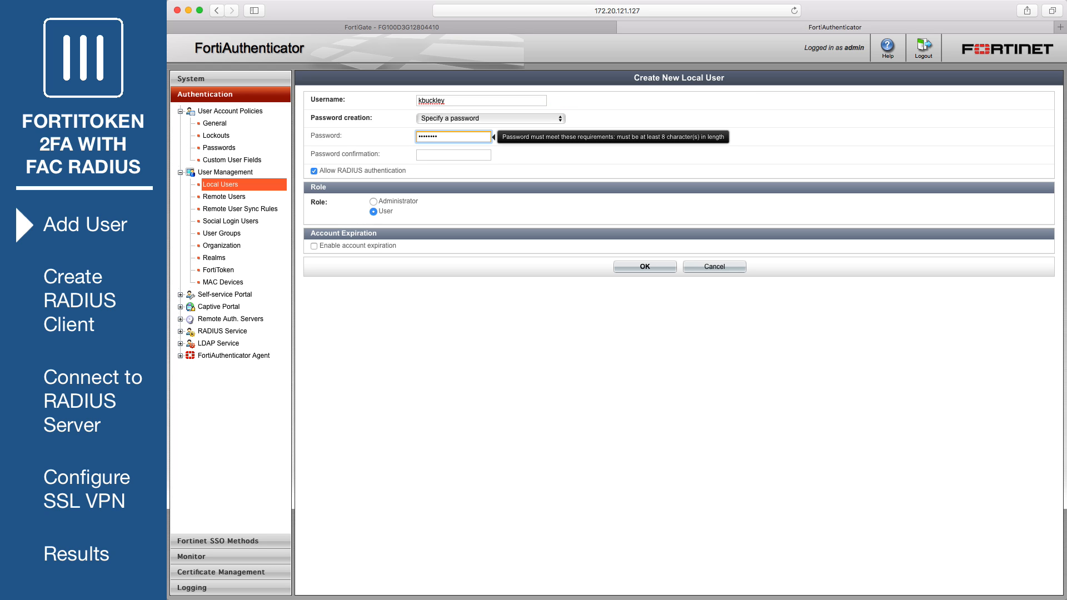
pyautogui.press('Tab')
pyautogui.write('•••')
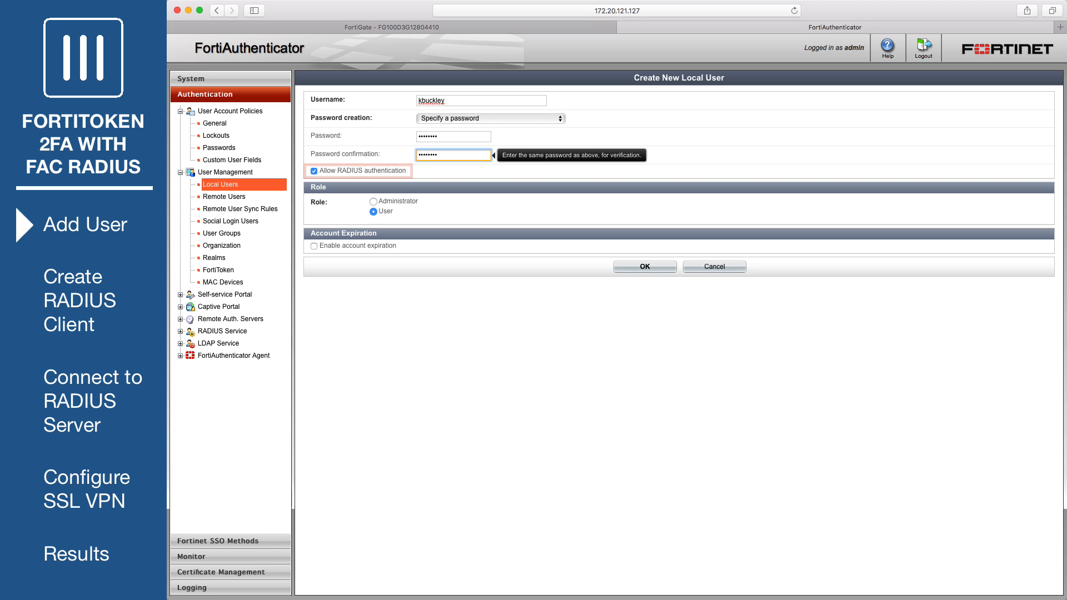
pyautogui.click(617, 264)
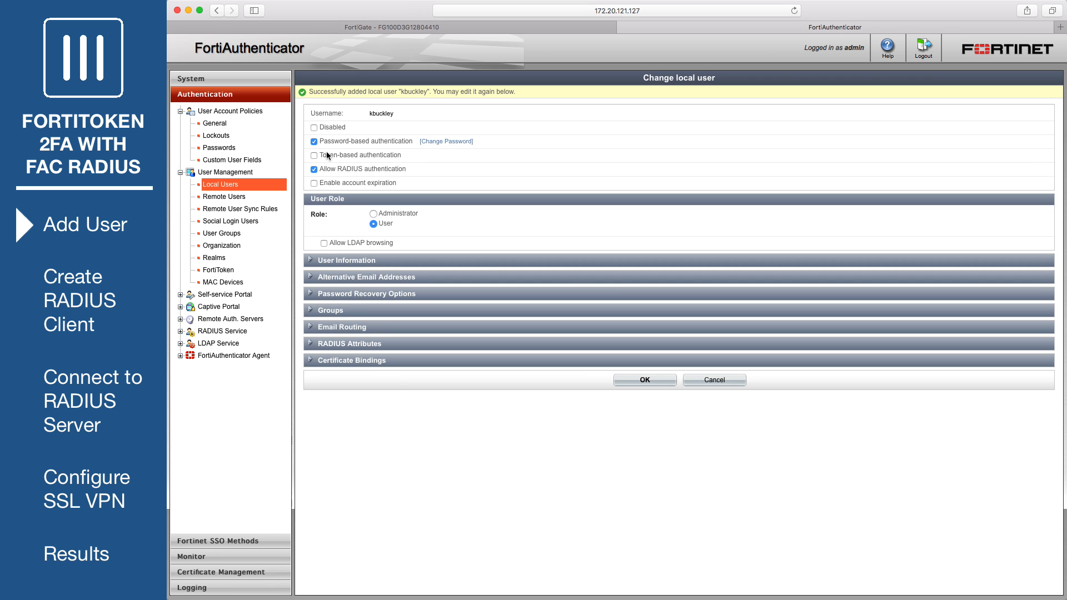
# - Enable token-based authentication for the user via FortiToken and assign the FortiToken 200 device
pyautogui.click(313, 156)
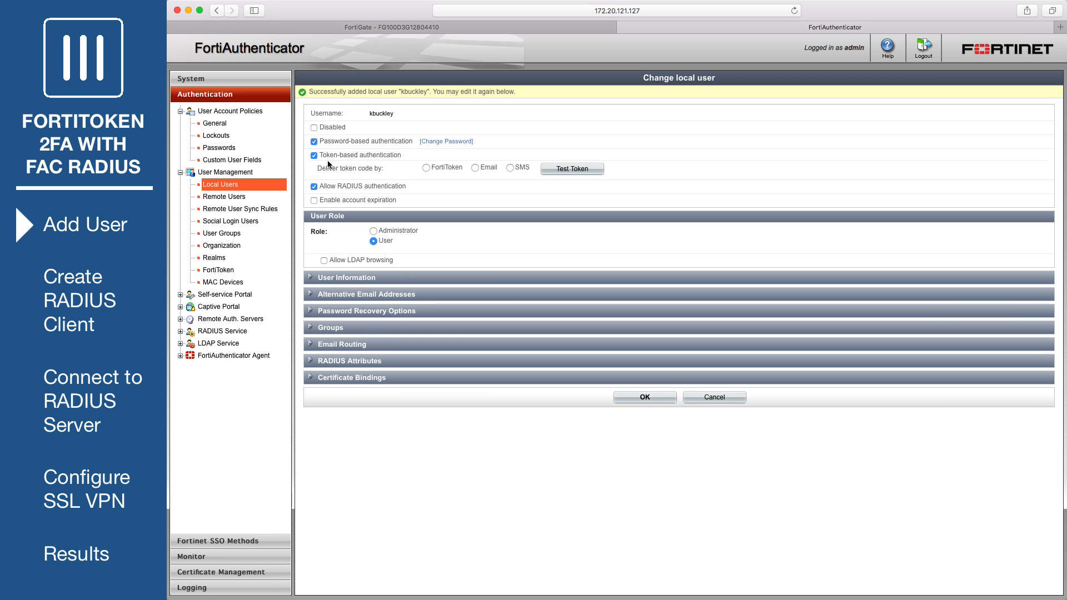
pyautogui.click(426, 169)
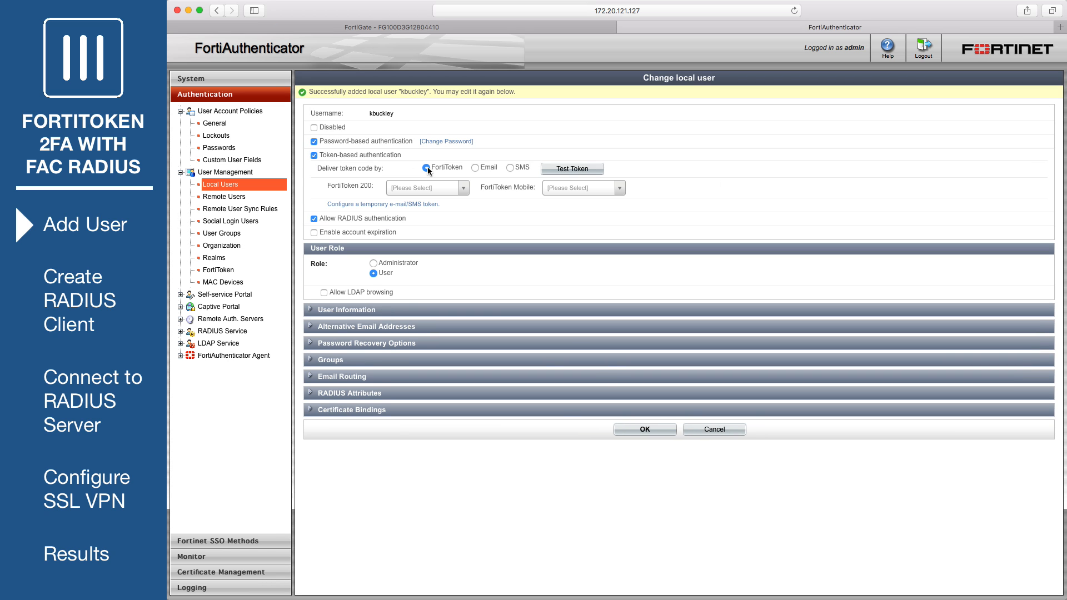
pyautogui.click(459, 191)
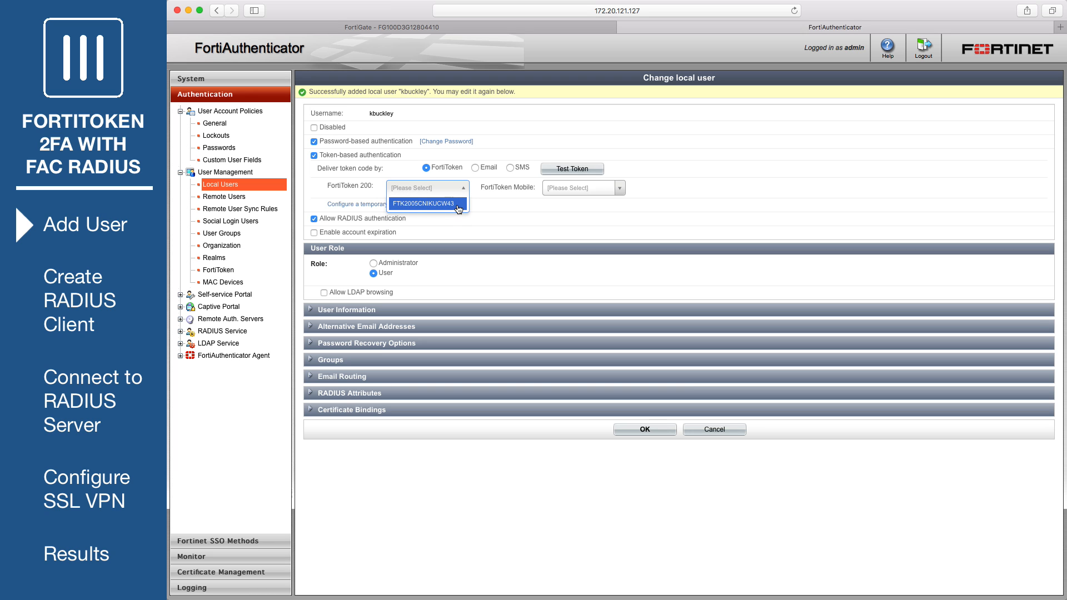
pyautogui.click(457, 205)
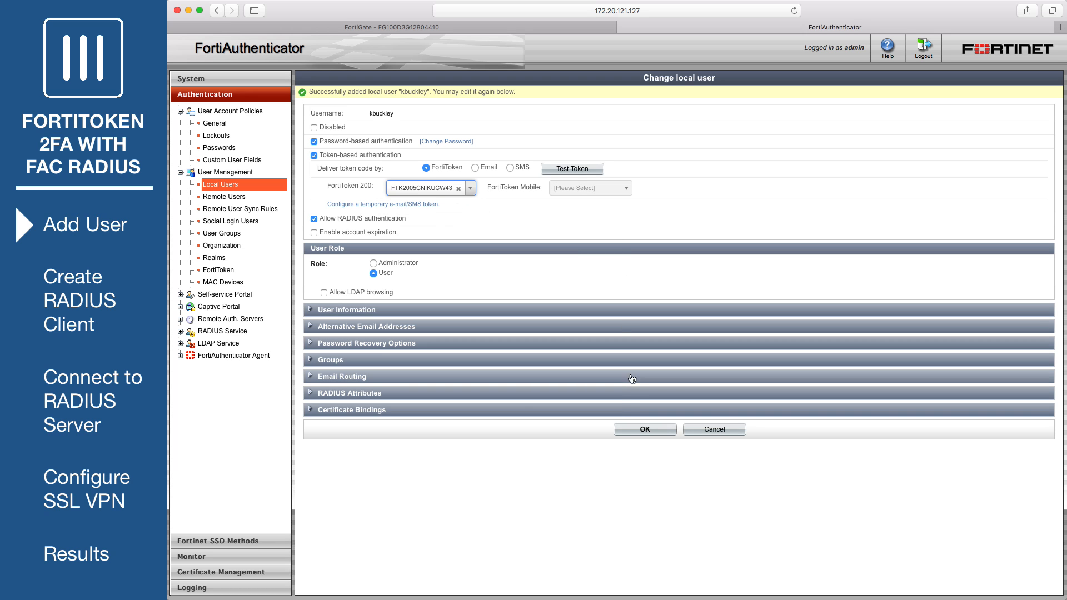
pyautogui.click(631, 431)
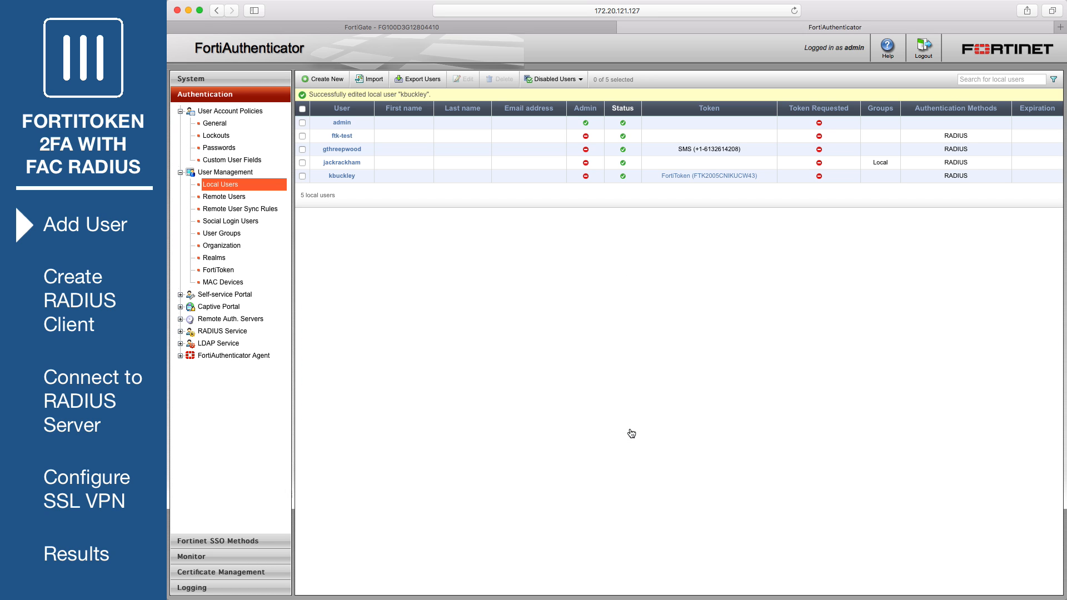
# - Create user group RemoteFTKUsers and add the new token user as its only member
pyautogui.click(233, 233)
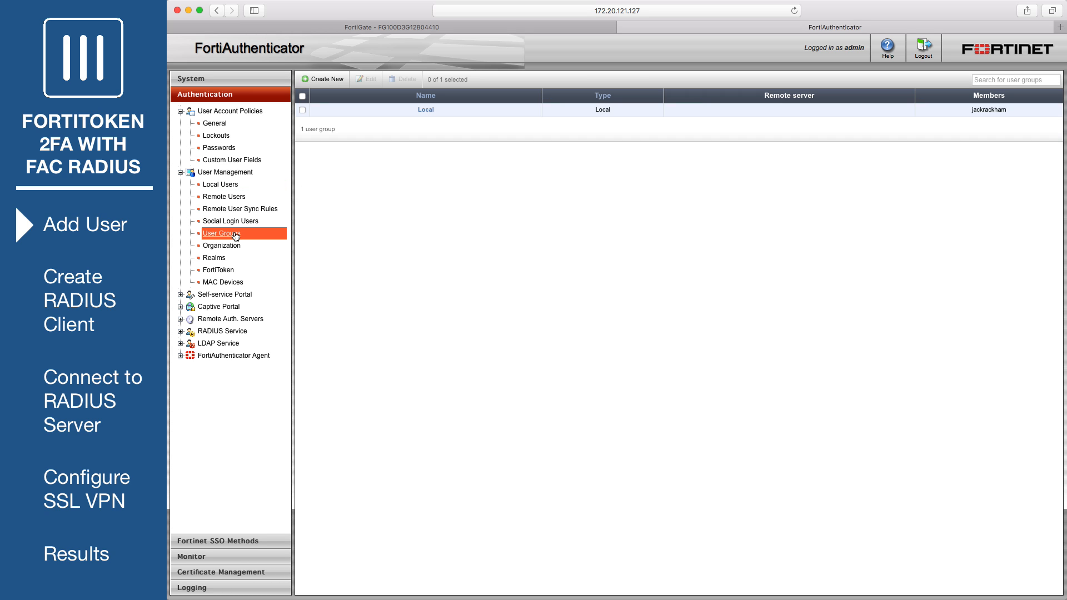
pyautogui.click(323, 79)
pyautogui.write('RemoteFTKUsers')
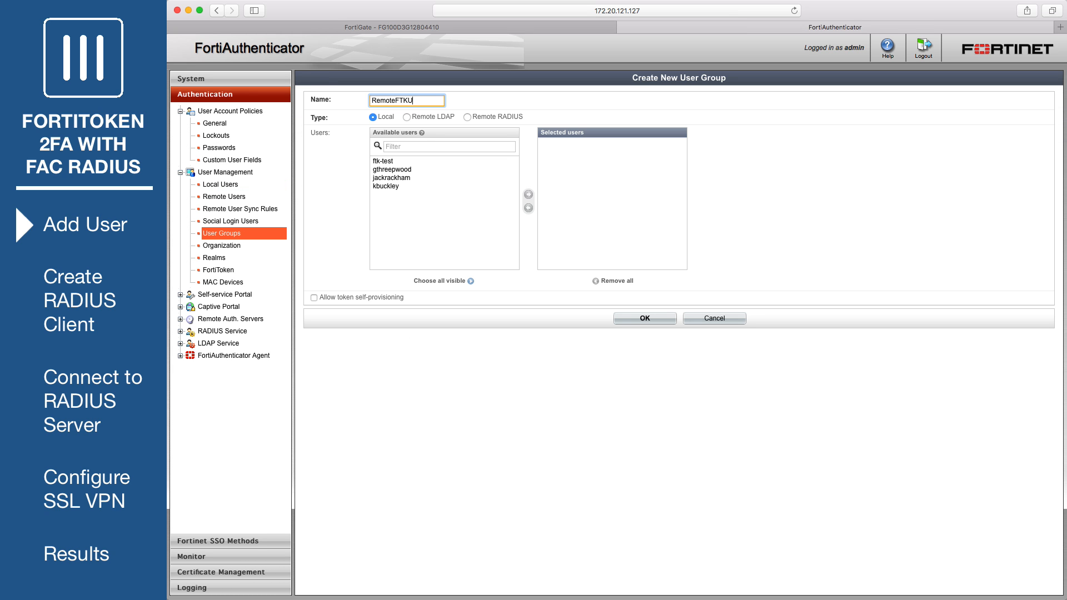
pyautogui.click(389, 186)
pyautogui.click(528, 195)
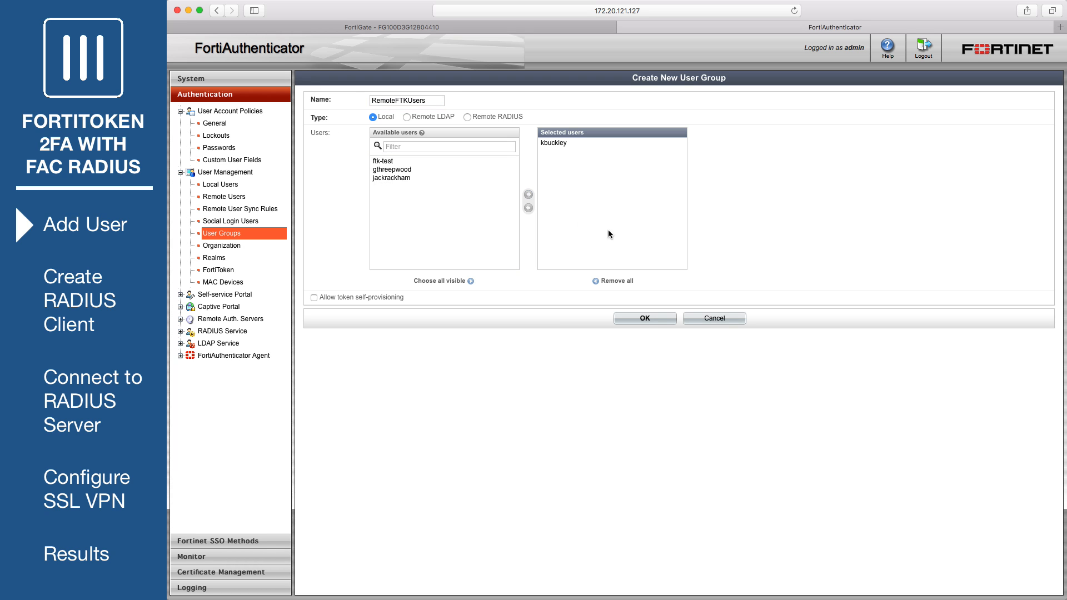
pyautogui.click(643, 319)
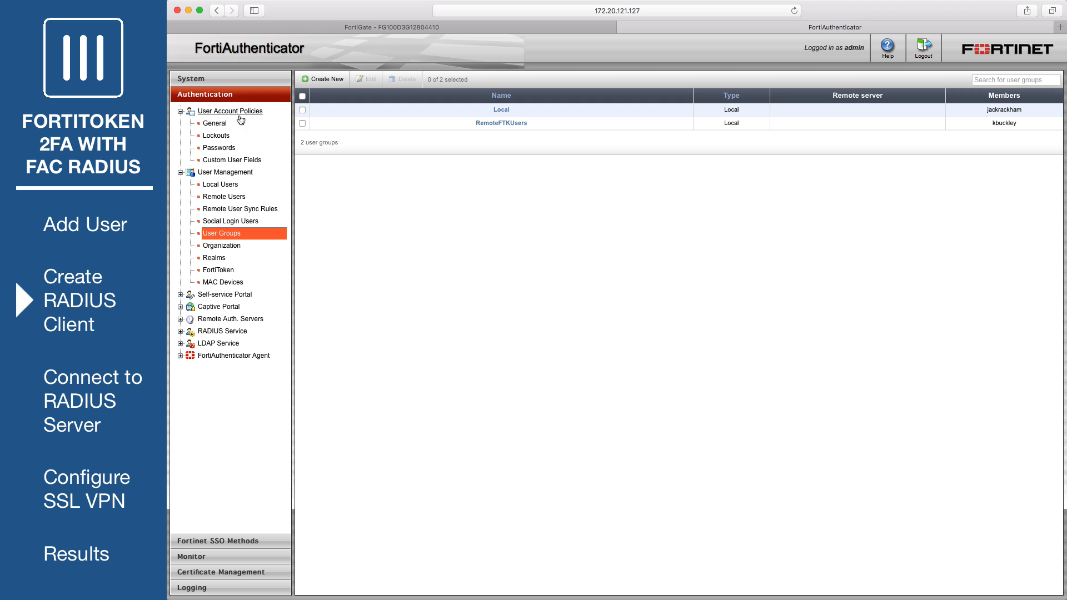
# - Add RADIUS client OfficeServer at 172.20.121.92 and enter its shared secret
pyautogui.click(232, 333)
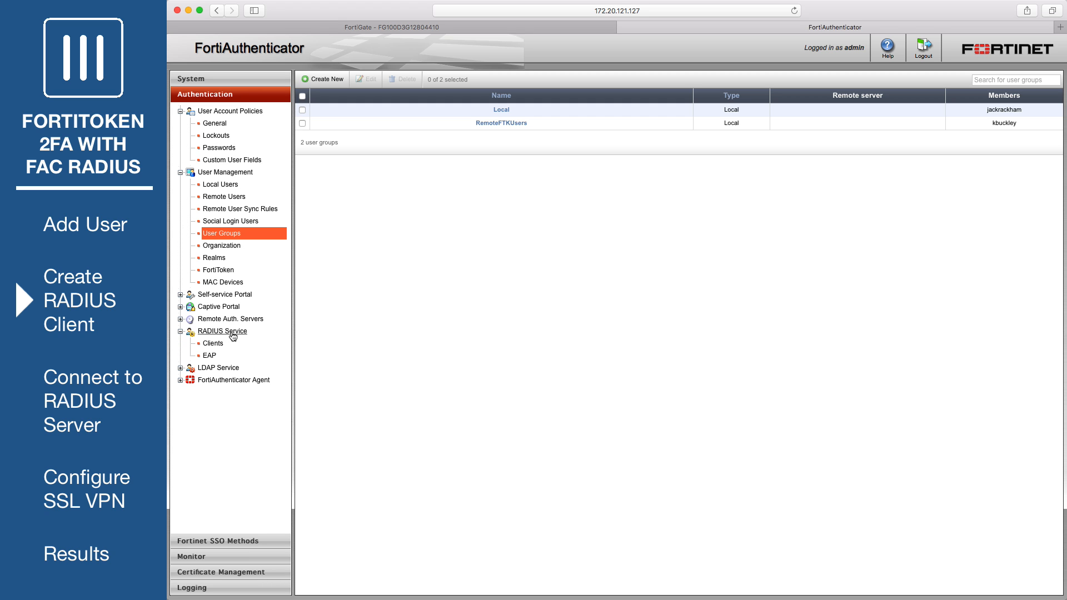
pyautogui.click(213, 345)
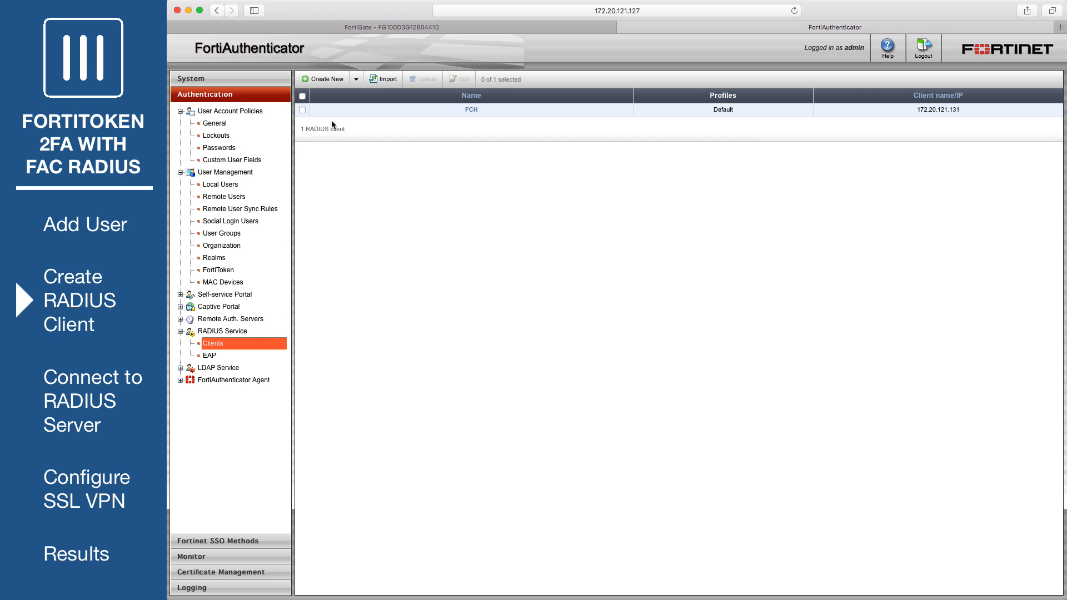
pyautogui.click(328, 82)
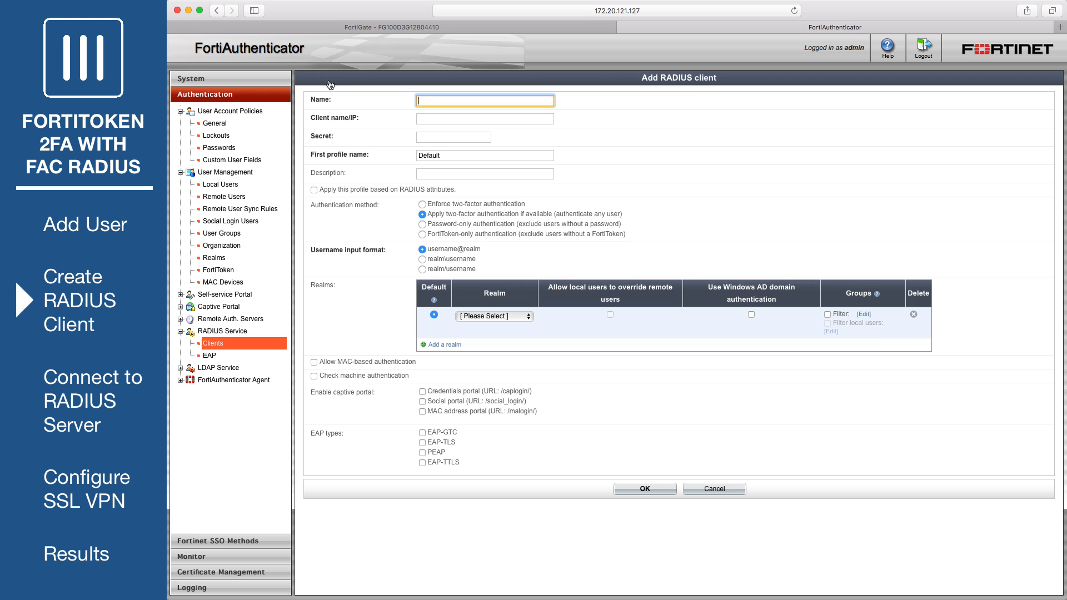
pyautogui.write('OfficeServer')
pyautogui.press('Tab')
pyautogui.write('172.20.121.92')
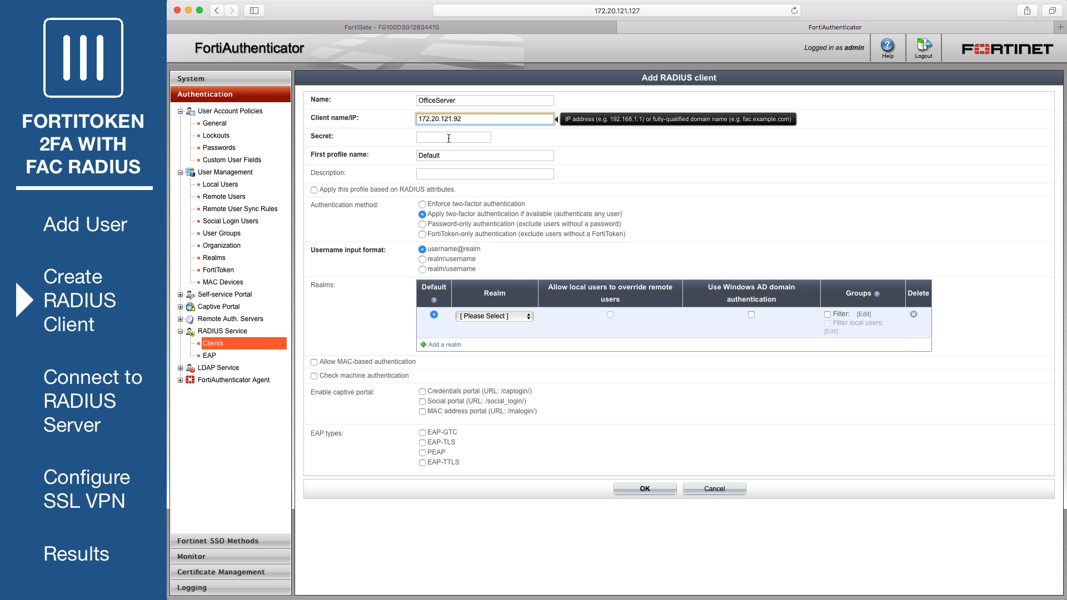
pyautogui.click(449, 138)
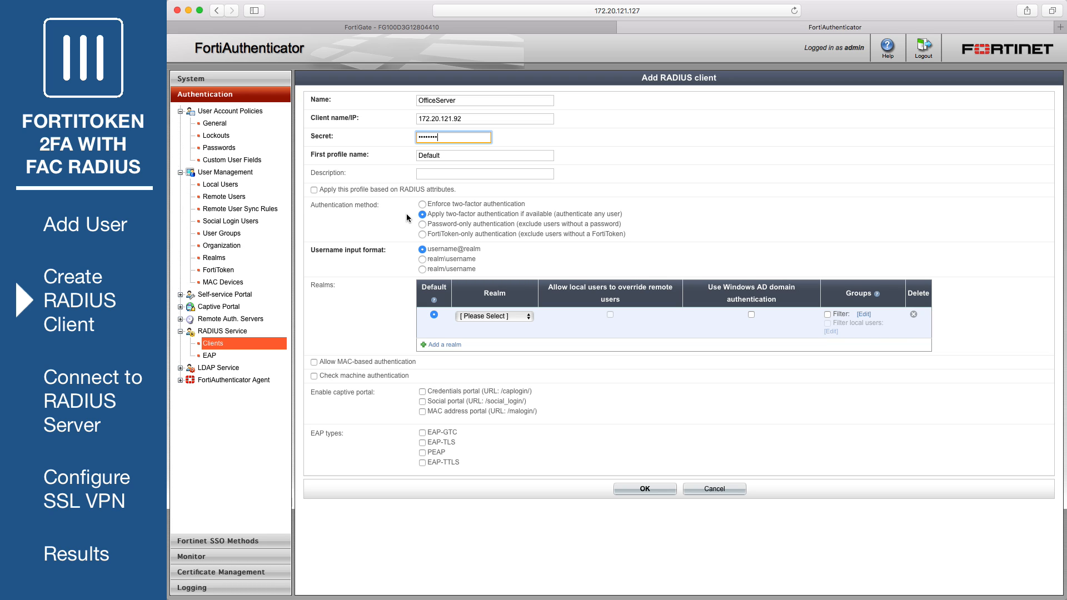
# - Enforce two-factor authentication with realm local filtered to RemoteFTKUsers, and save the client
pyautogui.click(422, 205)
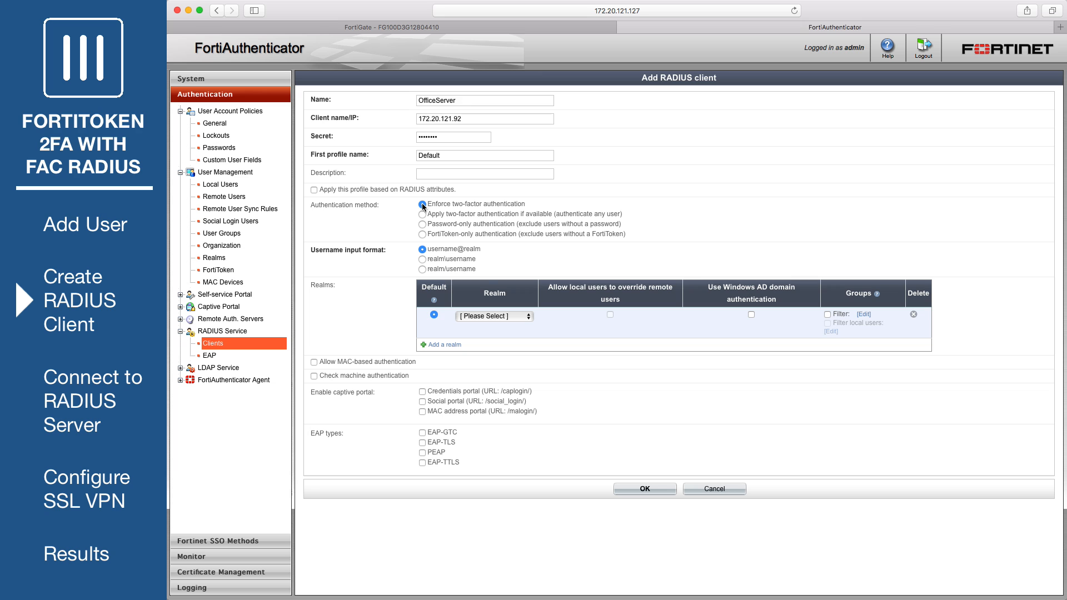
pyautogui.click(528, 317)
pyautogui.click(519, 341)
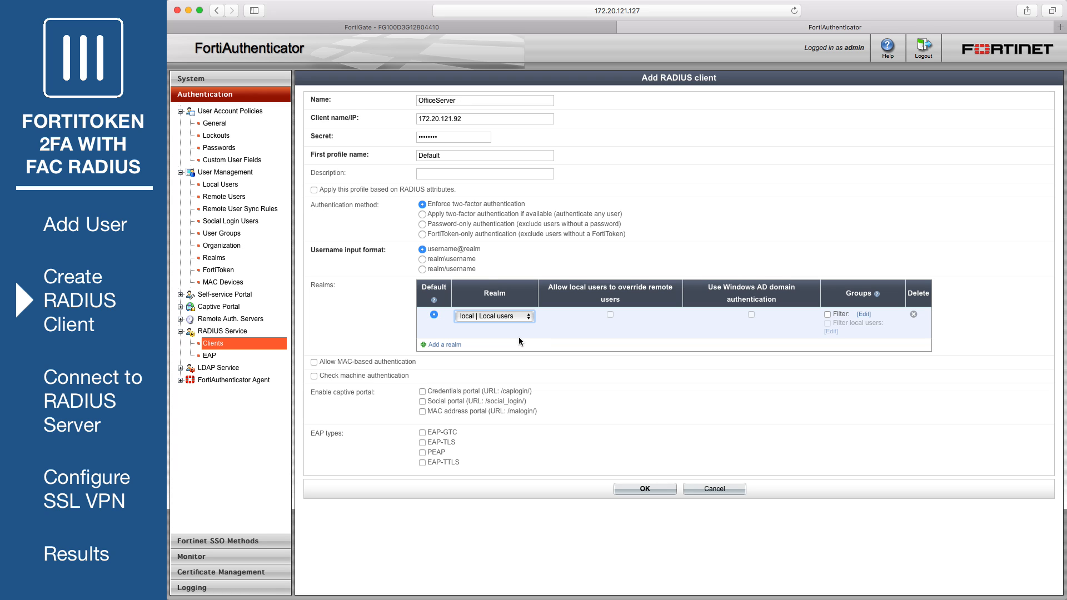
pyautogui.click(863, 315)
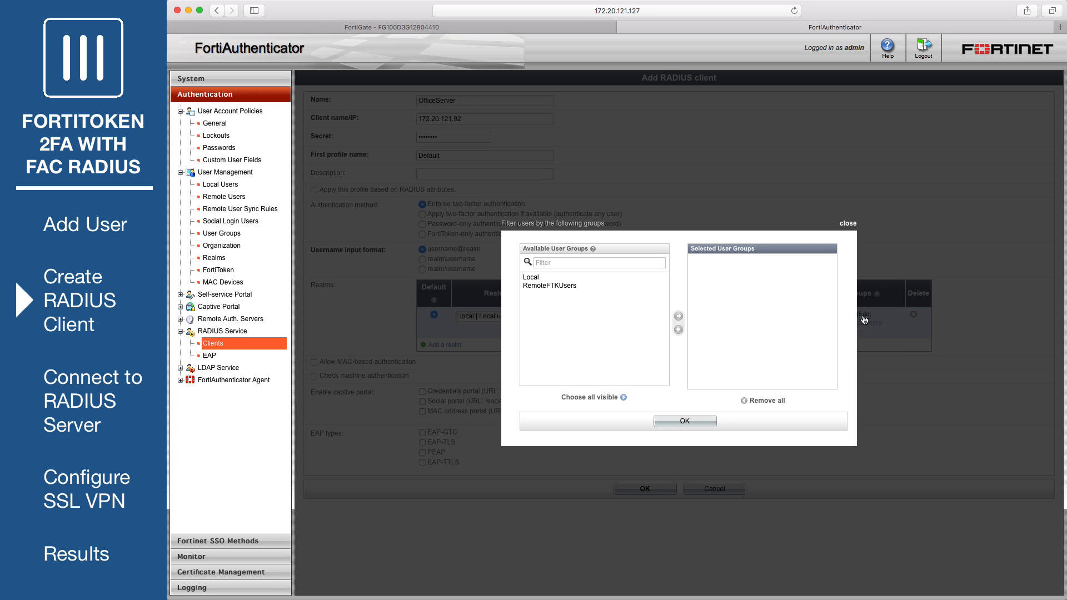
pyautogui.click(568, 285)
pyautogui.click(679, 316)
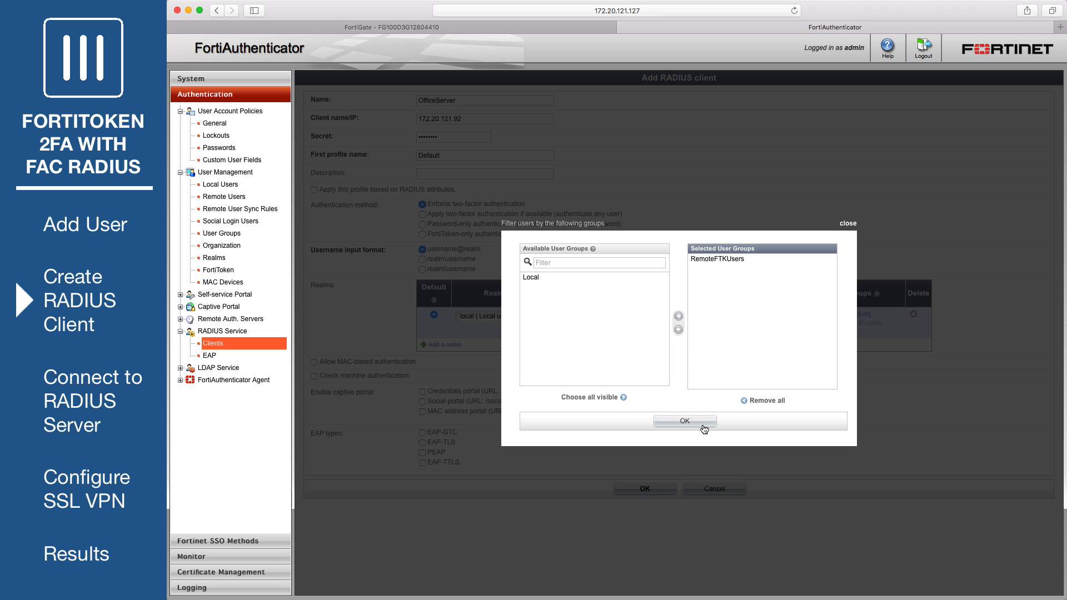
pyautogui.click(684, 421)
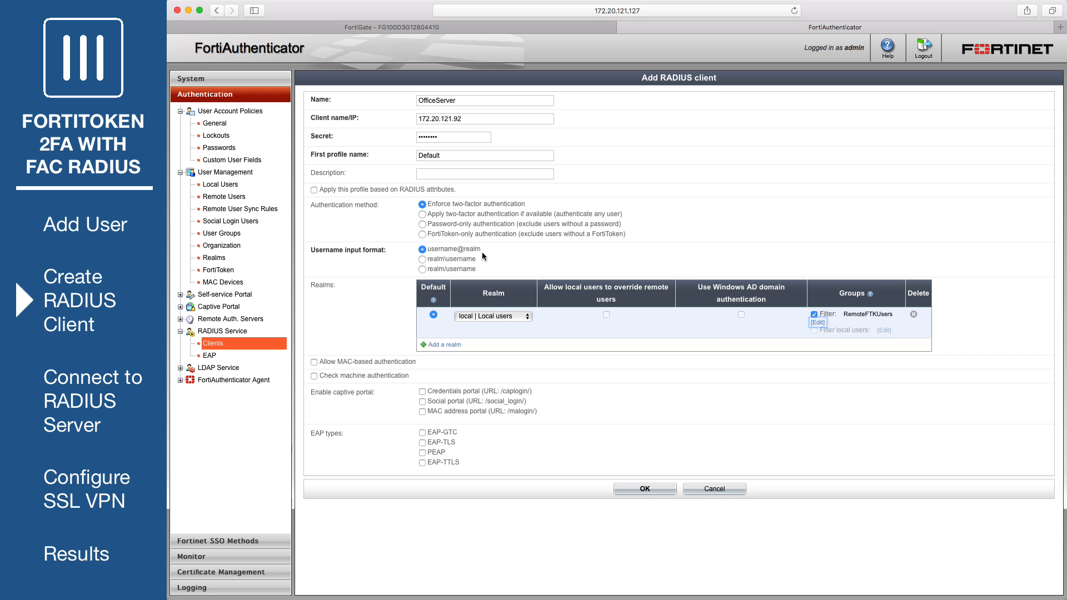
pyautogui.click(638, 491)
pyautogui.click(714, 519)
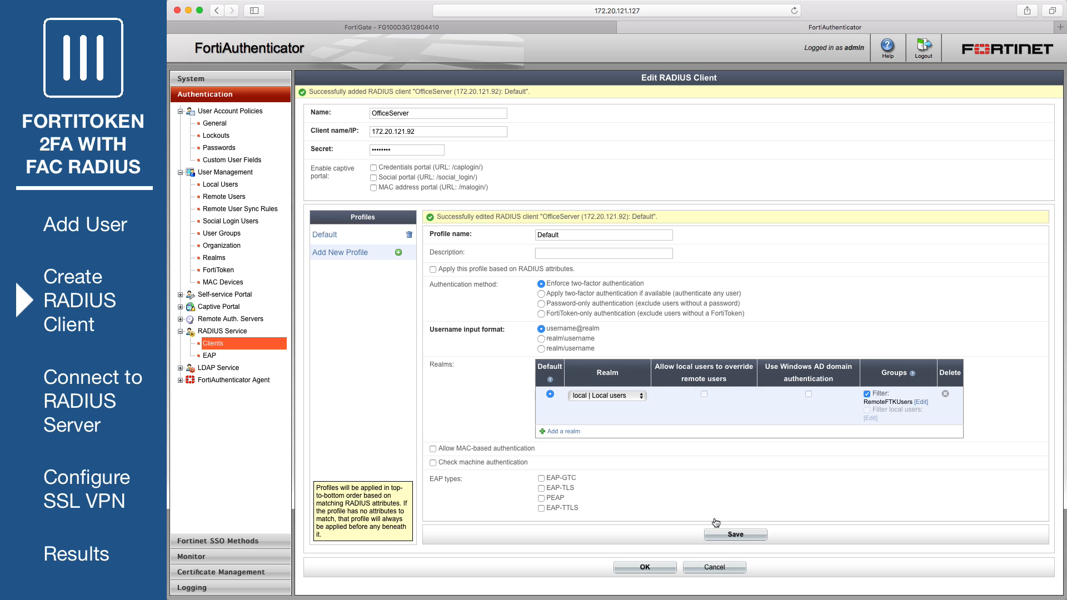
pyautogui.click(644, 567)
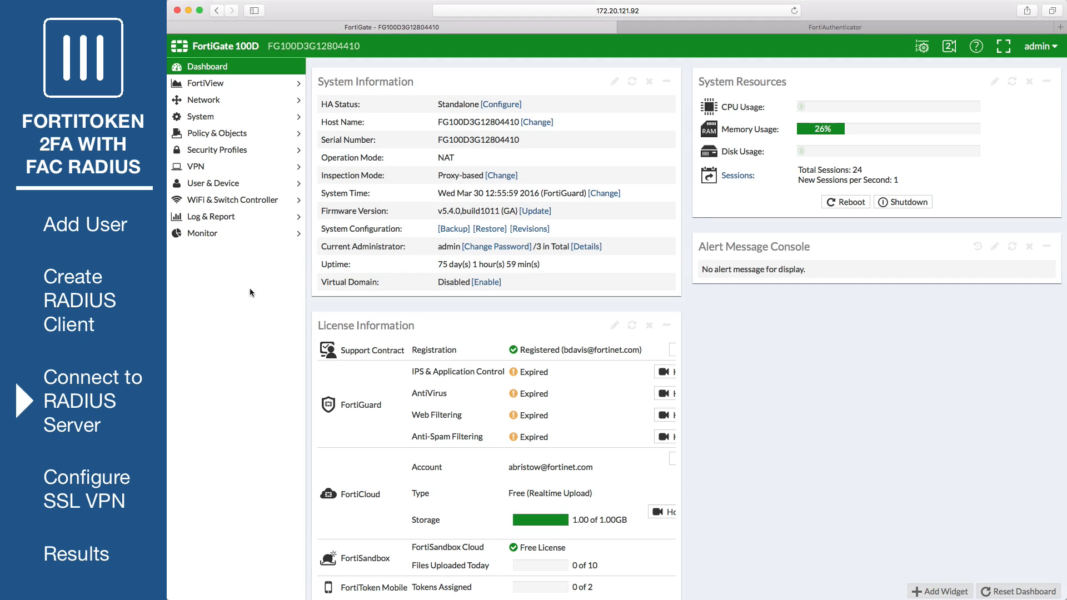
# - Create FortiGate RADIUS server OfficeRADIUS at 172.20.121.127 with its shared secret
pyautogui.click(240, 186)
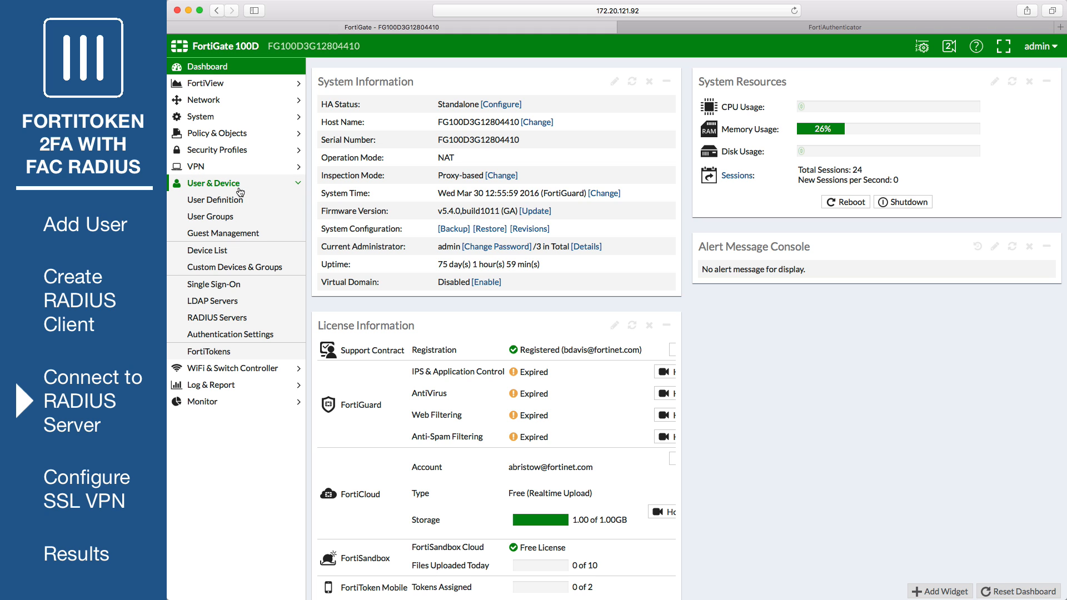
pyautogui.click(250, 326)
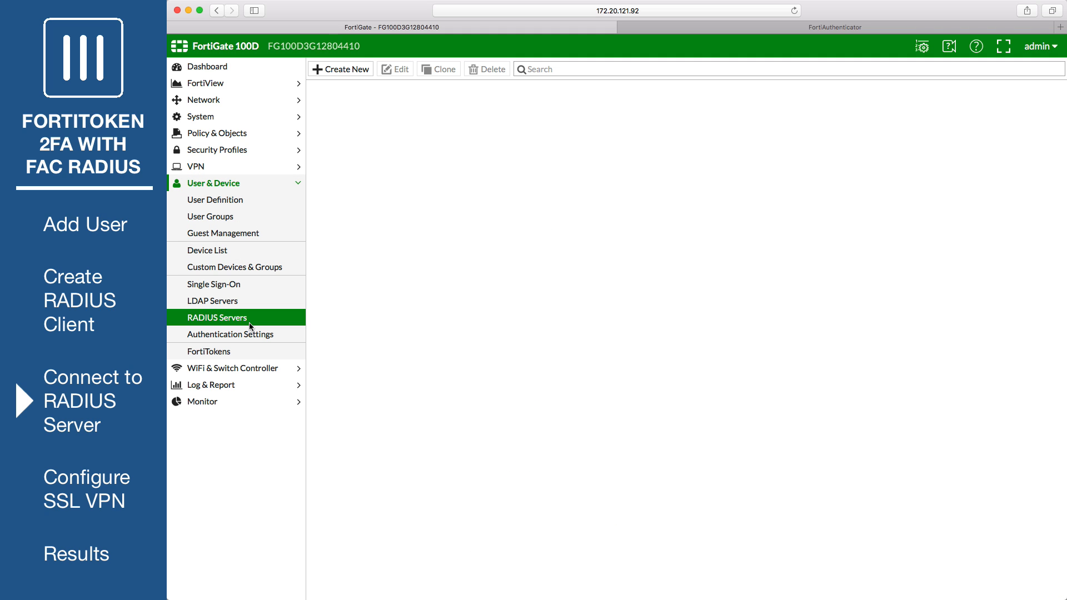
pyautogui.click(351, 69)
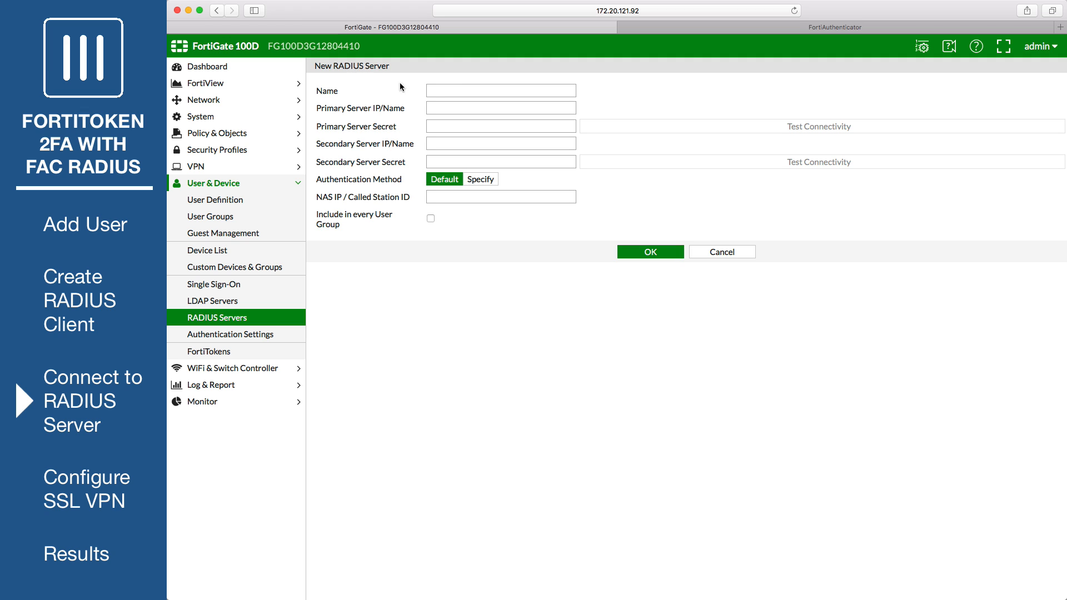
pyautogui.click(450, 88)
pyautogui.write('OfficeRADIUS')
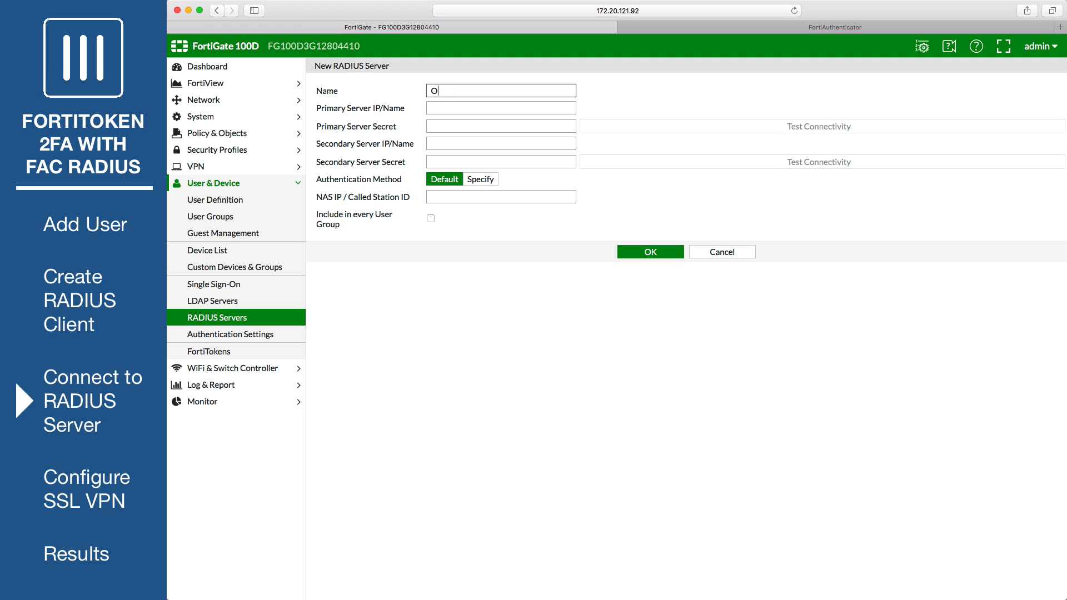
pyautogui.click(472, 108)
pyautogui.write('172.20.121.127')
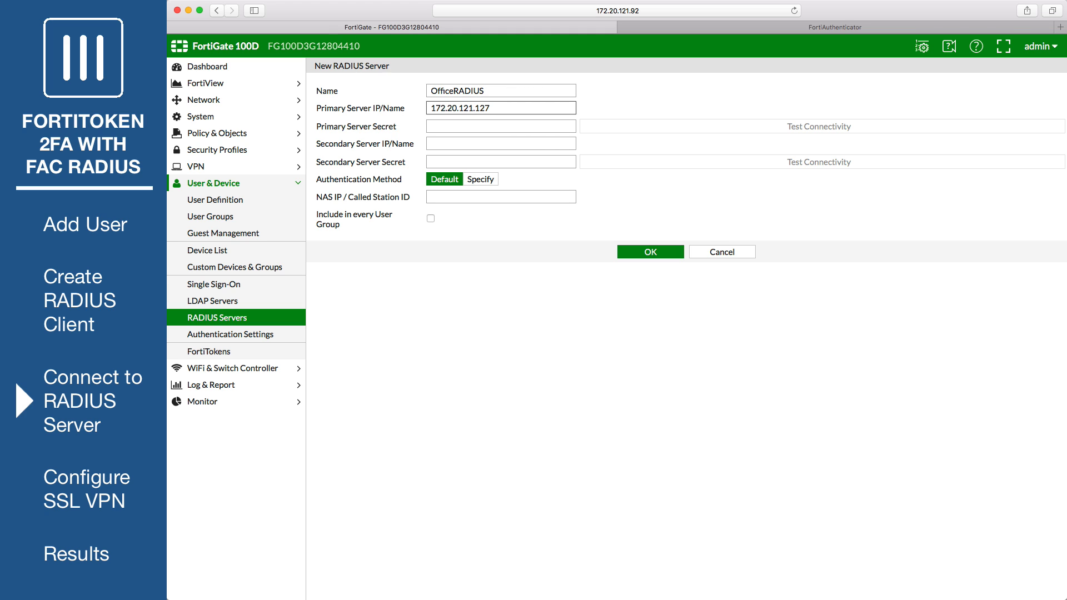
pyautogui.click(468, 123)
pyautogui.write('••••••••')
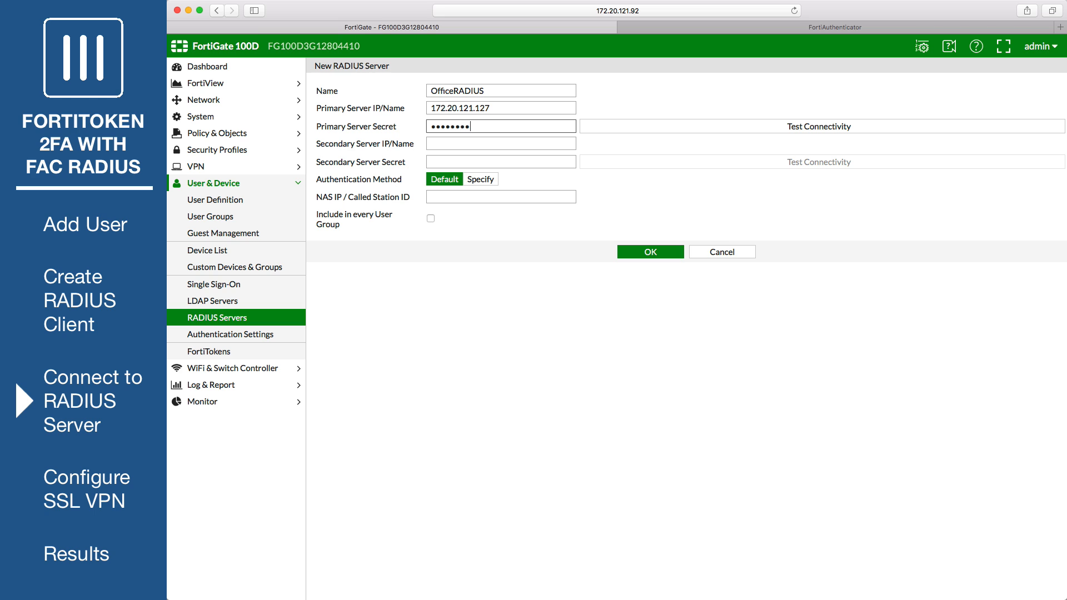
# - Test connectivity with the token user's credentials, confirm it succeeds, and save the server
pyautogui.click(799, 126)
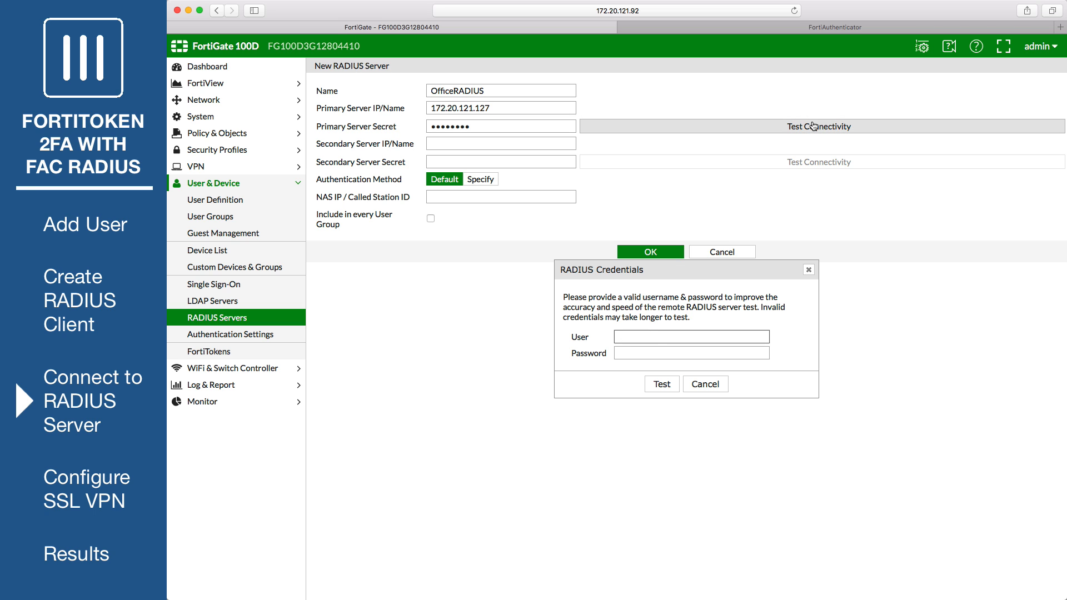
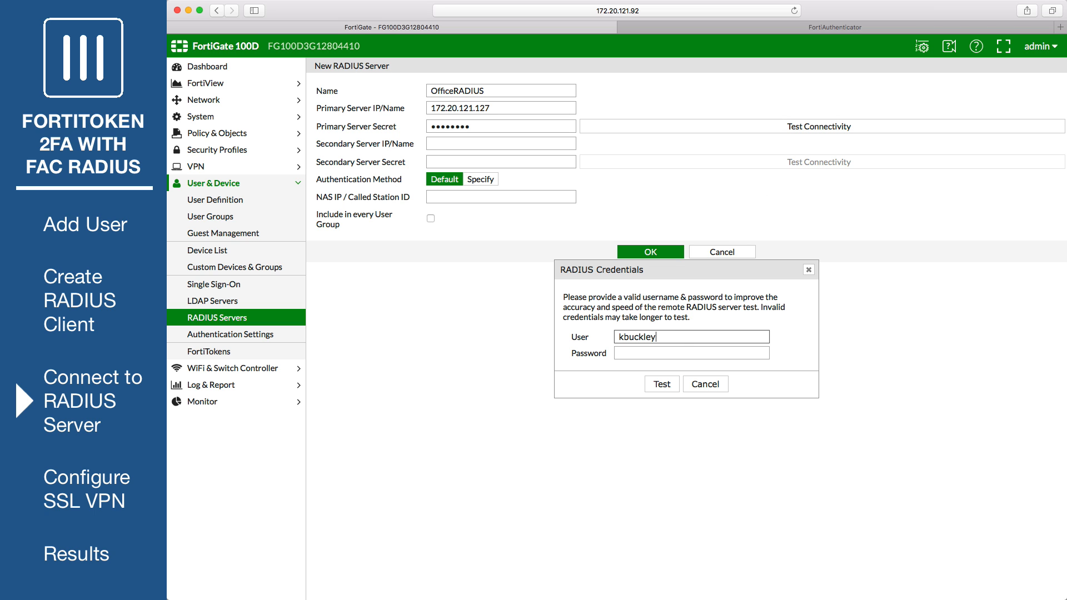
pyautogui.press('Tab')
pyautogui.write('••••••••')
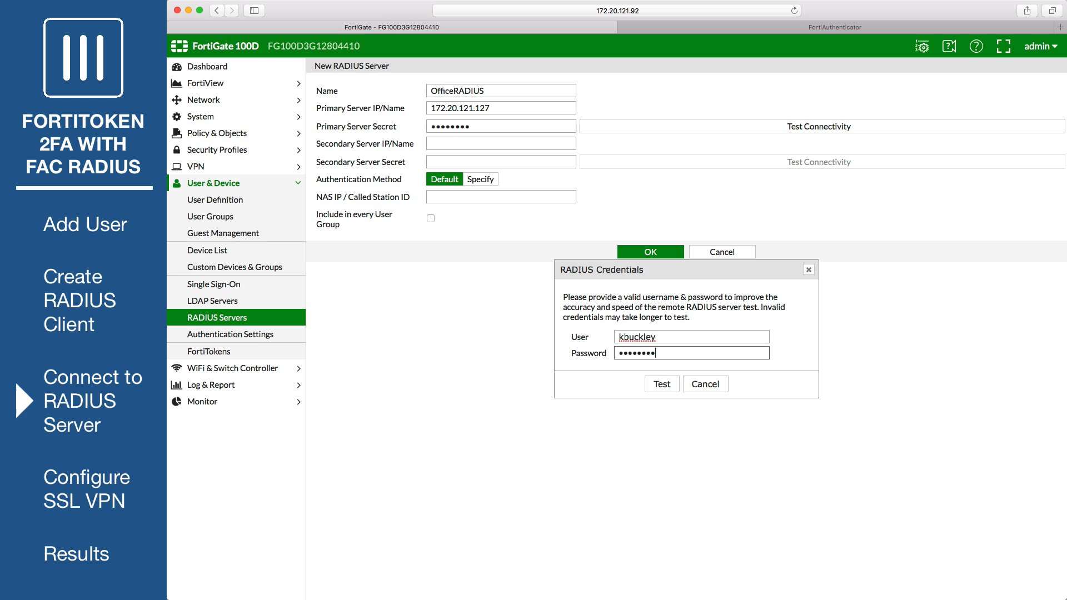
pyautogui.click(664, 385)
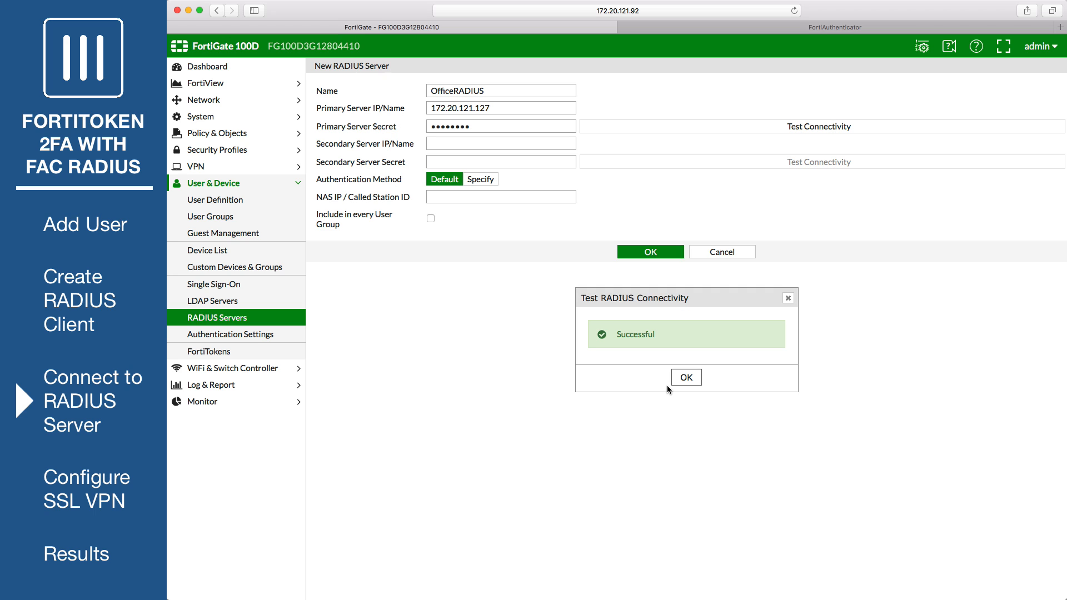
pyautogui.click(684, 378)
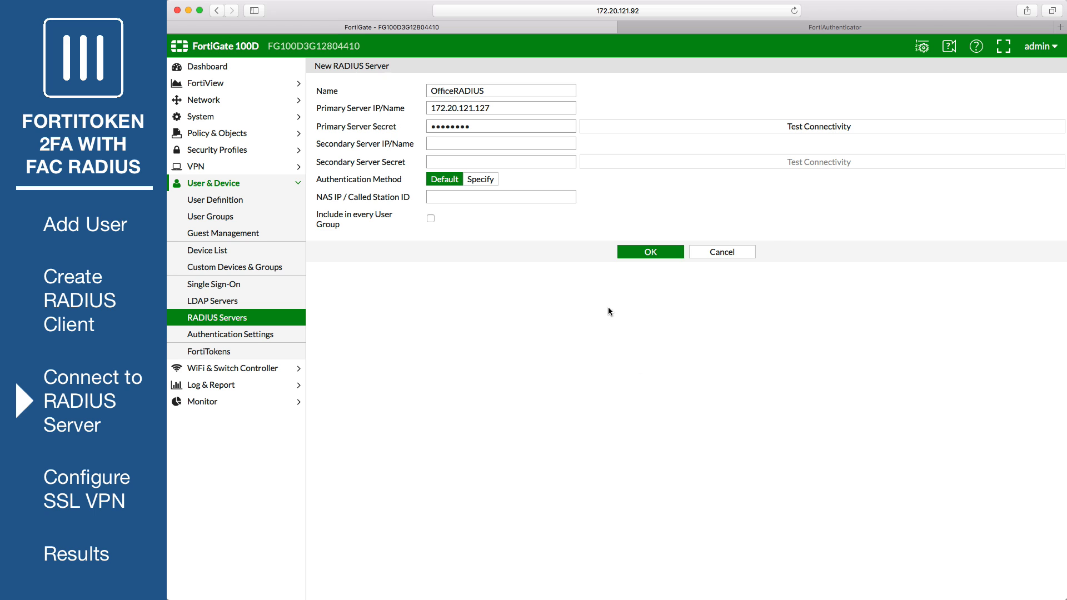
pyautogui.click(633, 249)
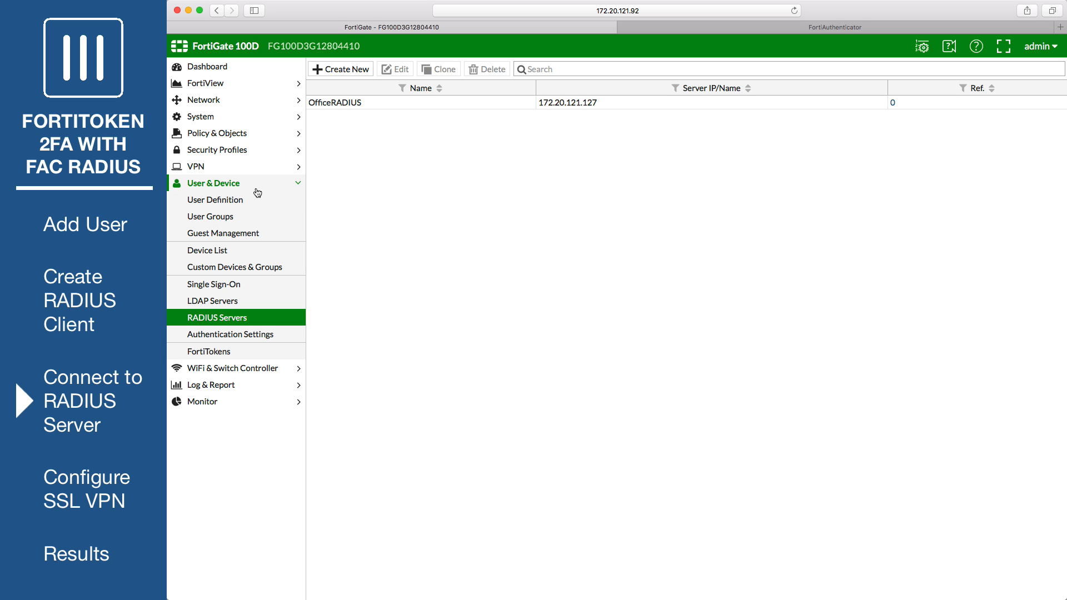
# - Create firewall user group SSLVPNGroup with a remote group match on OfficeRADIUS
pyautogui.click(250, 220)
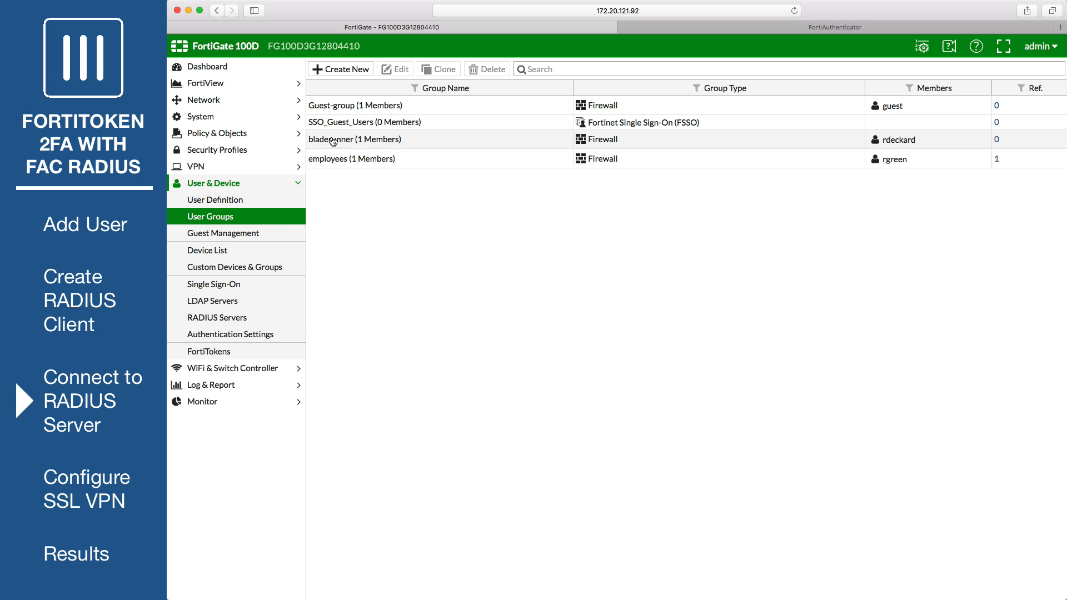
pyautogui.click(342, 70)
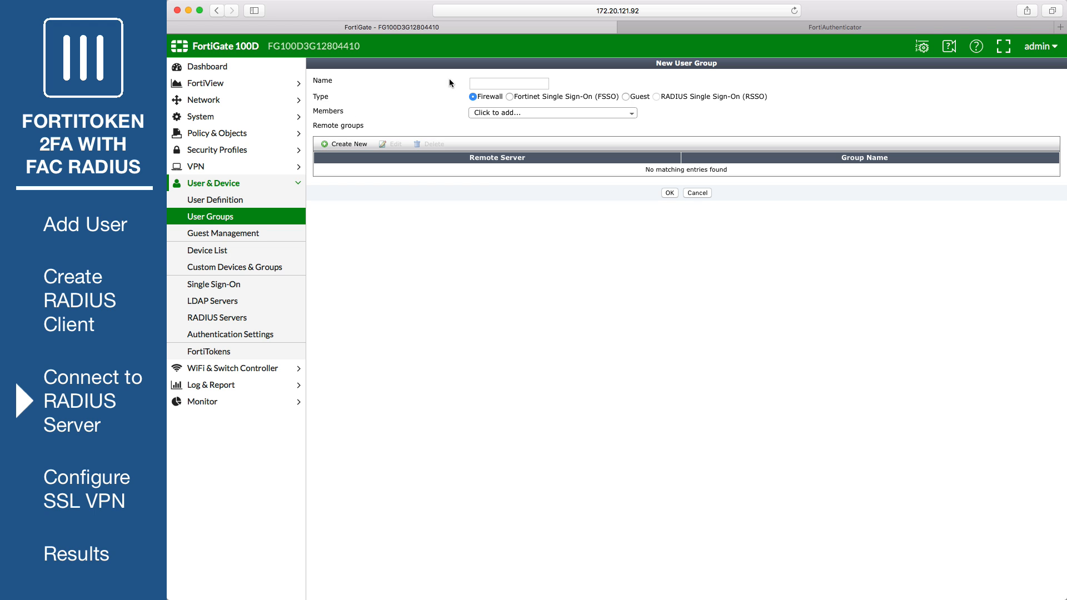
pyautogui.click(484, 83)
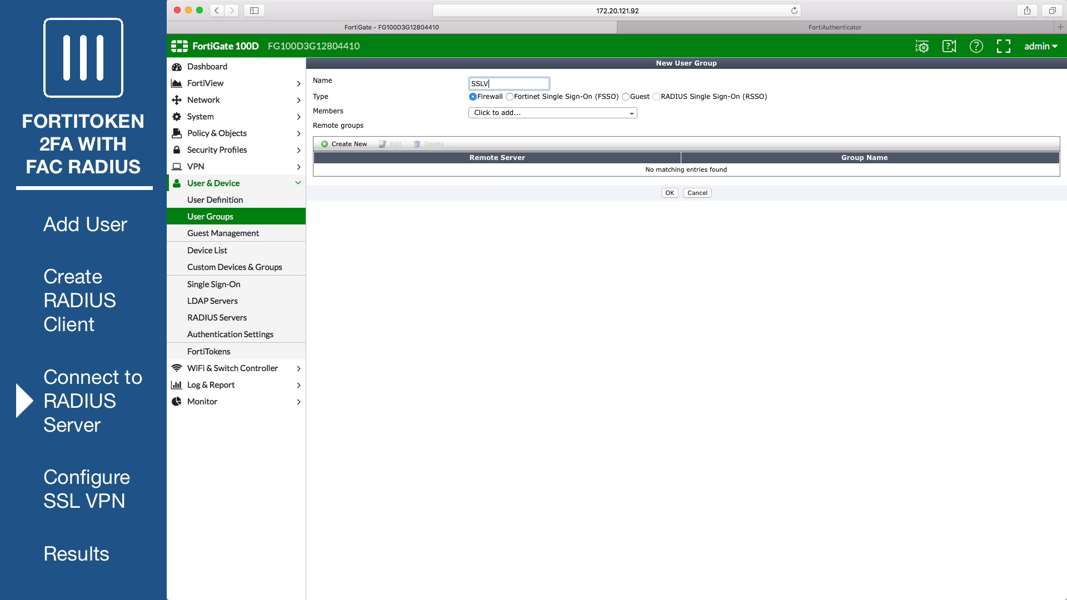
pyautogui.write('SSLVPNGroup')
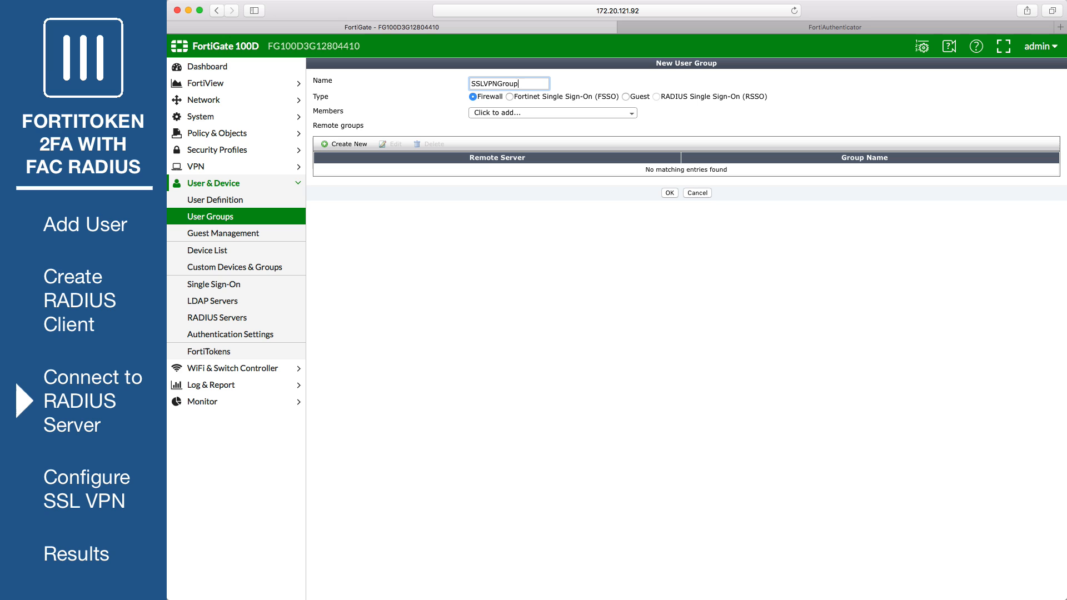
pyautogui.click(362, 145)
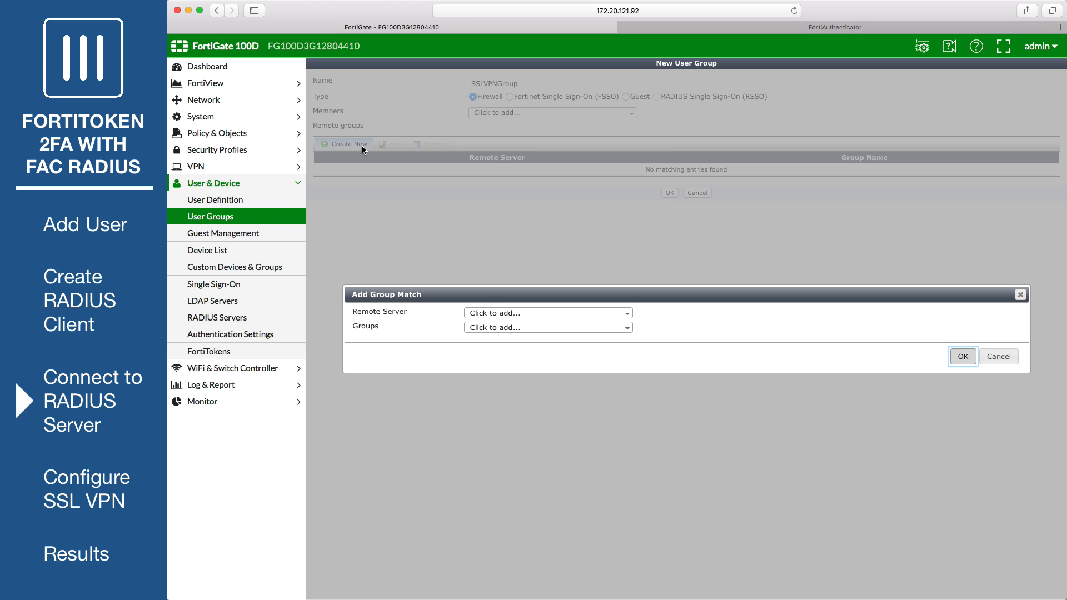
pyautogui.click(546, 313)
pyautogui.click(517, 346)
pyautogui.click(963, 356)
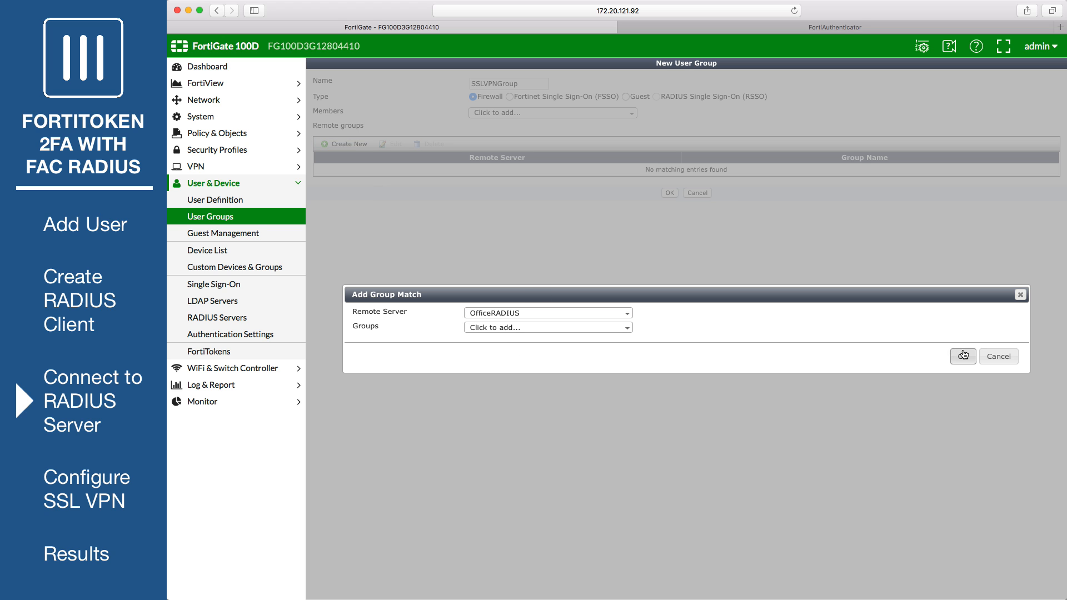
pyautogui.click(669, 194)
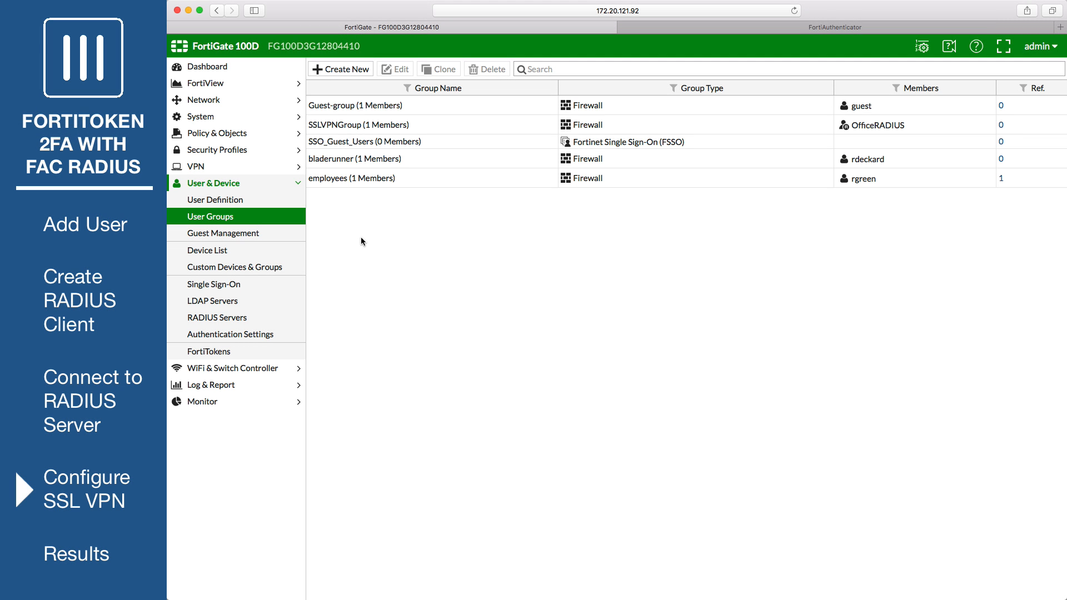
# - Edit the full-access SSL-VPN portal, disable Enable Split Tunneling, and save
pyautogui.click(230, 169)
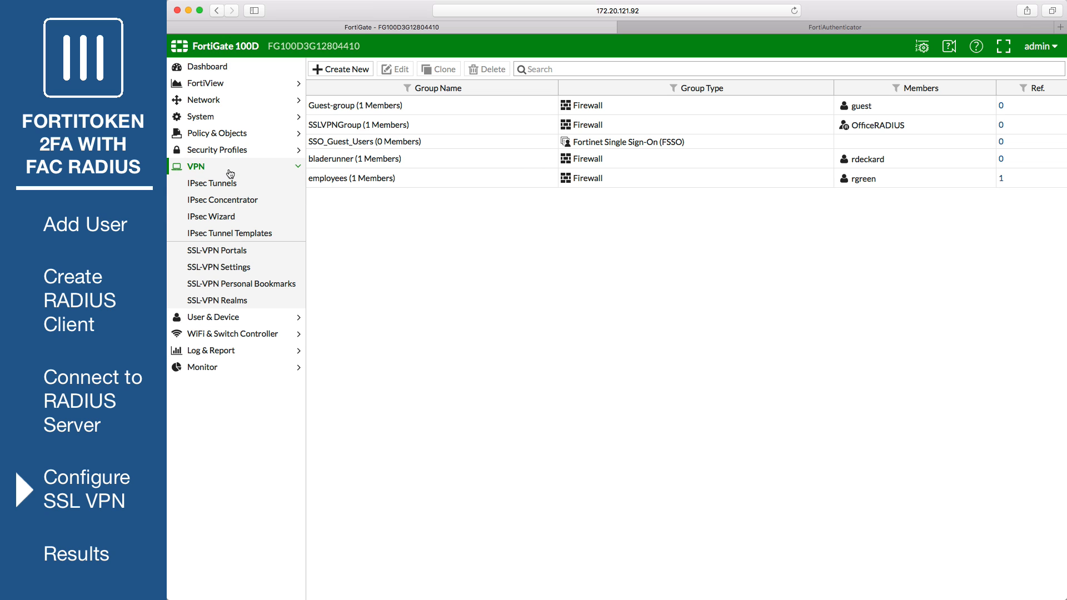
pyautogui.click(270, 250)
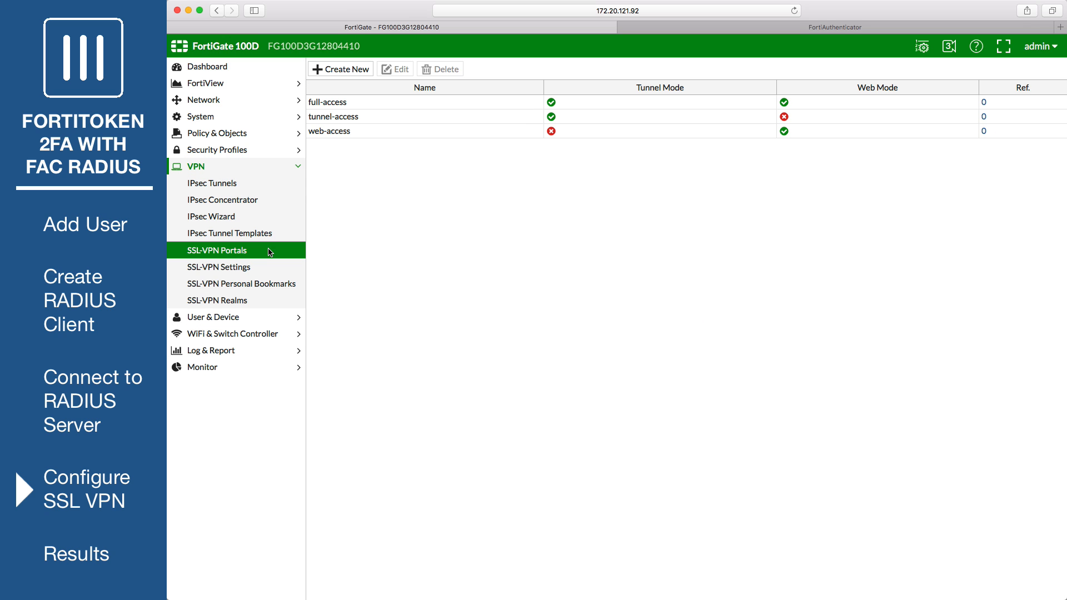
pyautogui.click(373, 102)
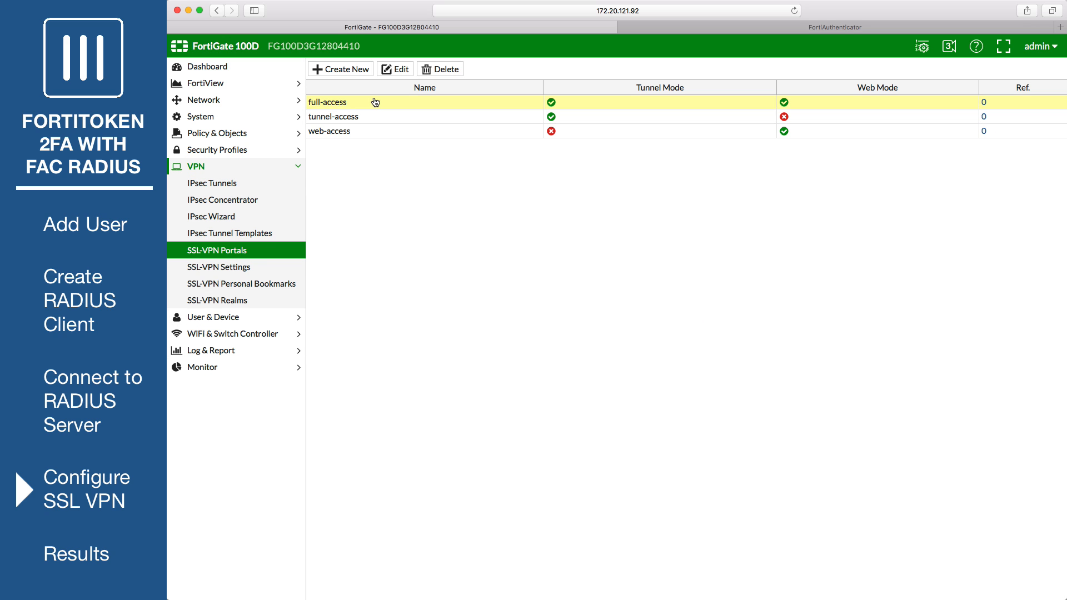
pyautogui.click(401, 70)
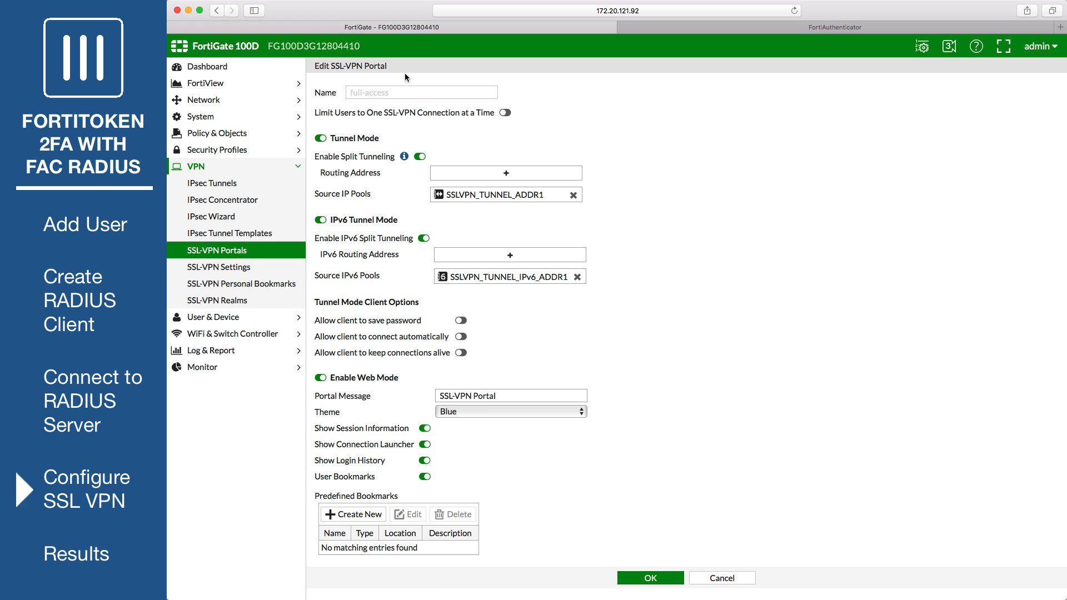
pyautogui.click(420, 156)
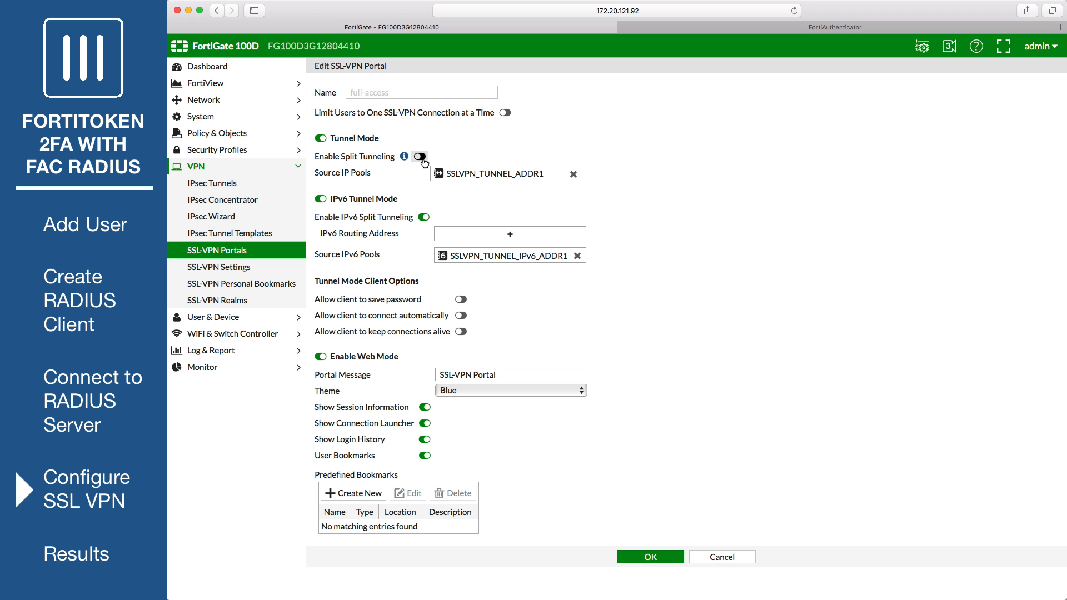
pyautogui.click(645, 561)
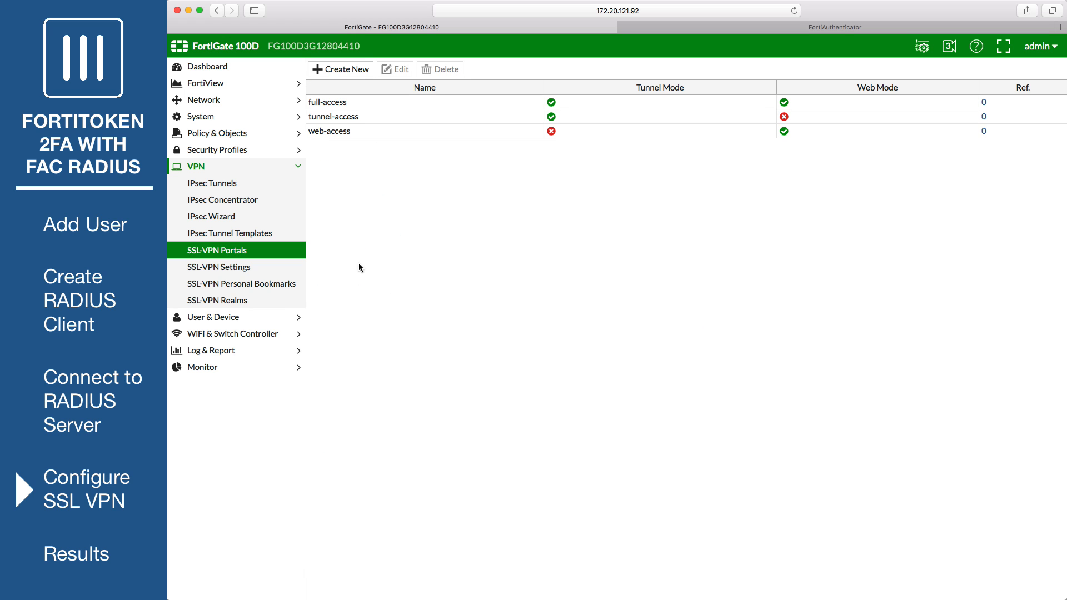
# - Set SSL-VPN to listen on wan1 port 10443, allow any host, use SSLVPN_TUNNEL_ADDR1
pyautogui.click(237, 268)
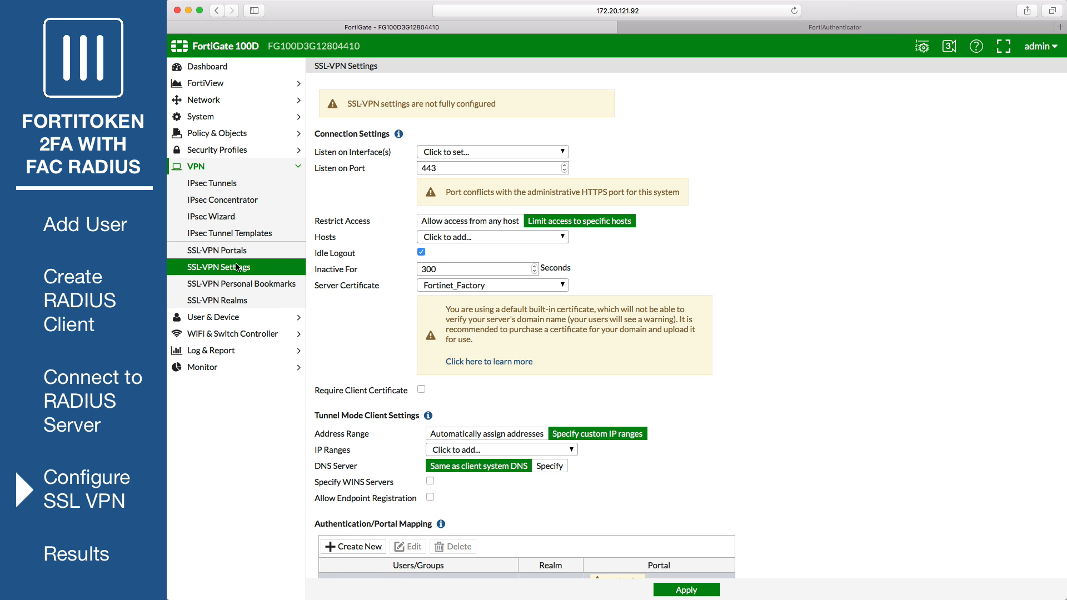
pyautogui.click(451, 155)
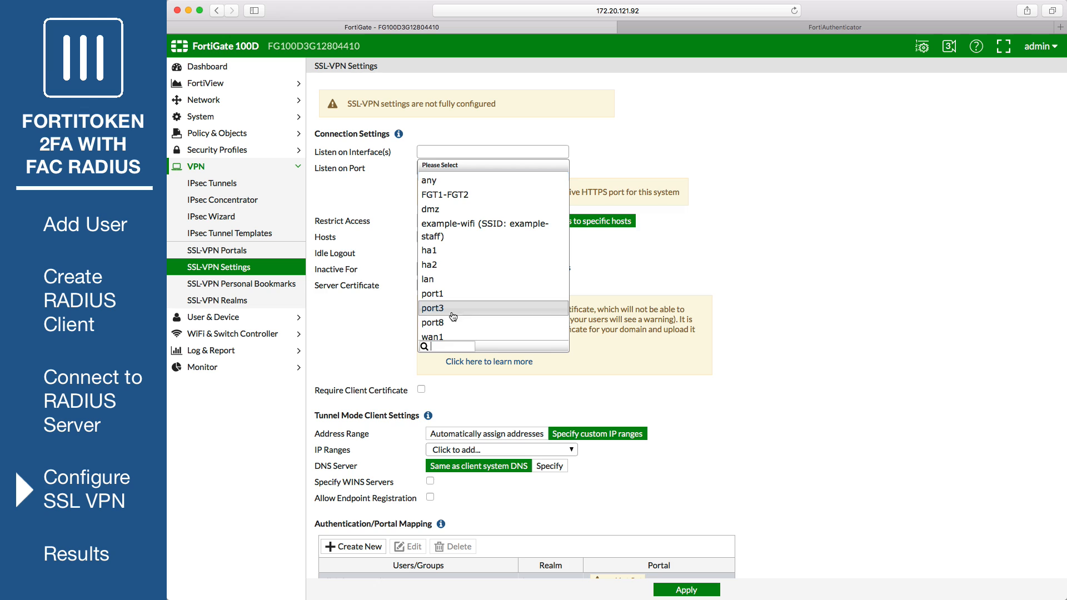
pyautogui.click(455, 335)
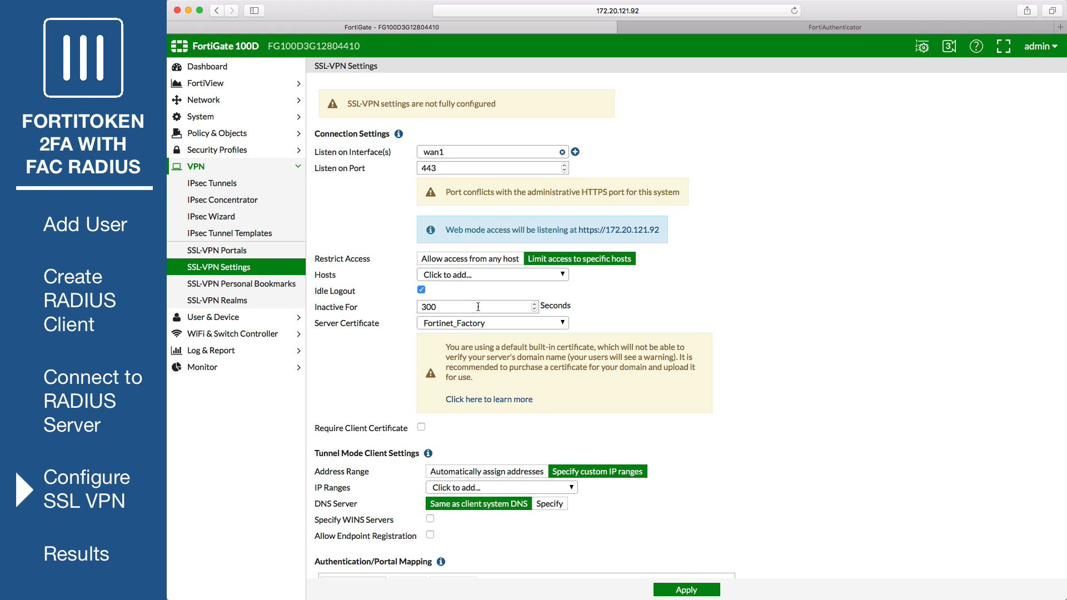
pyautogui.click(422, 168)
pyautogui.write('10')
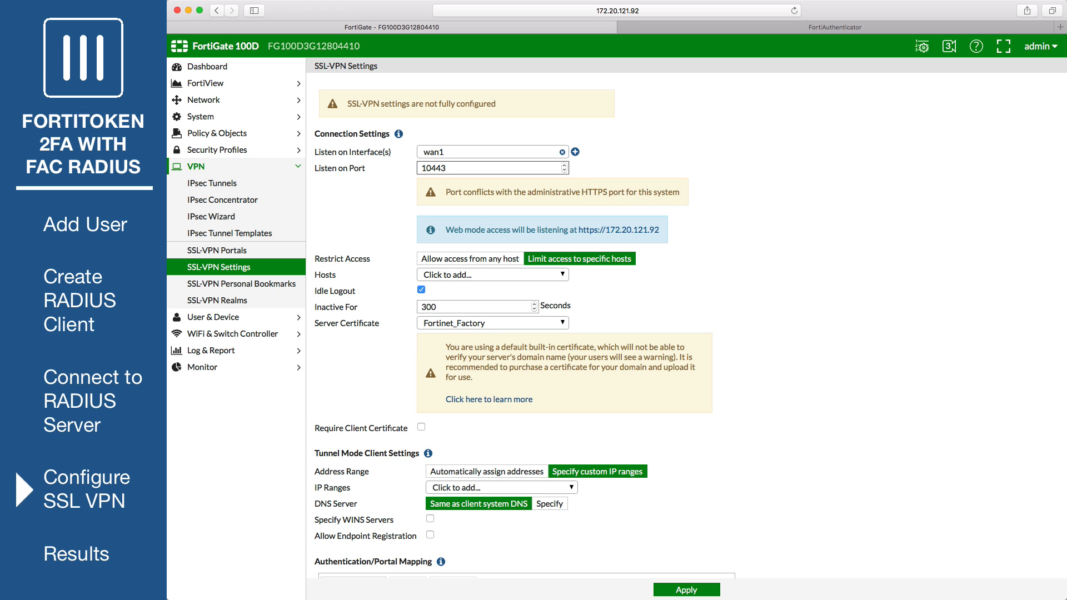
pyautogui.click(495, 258)
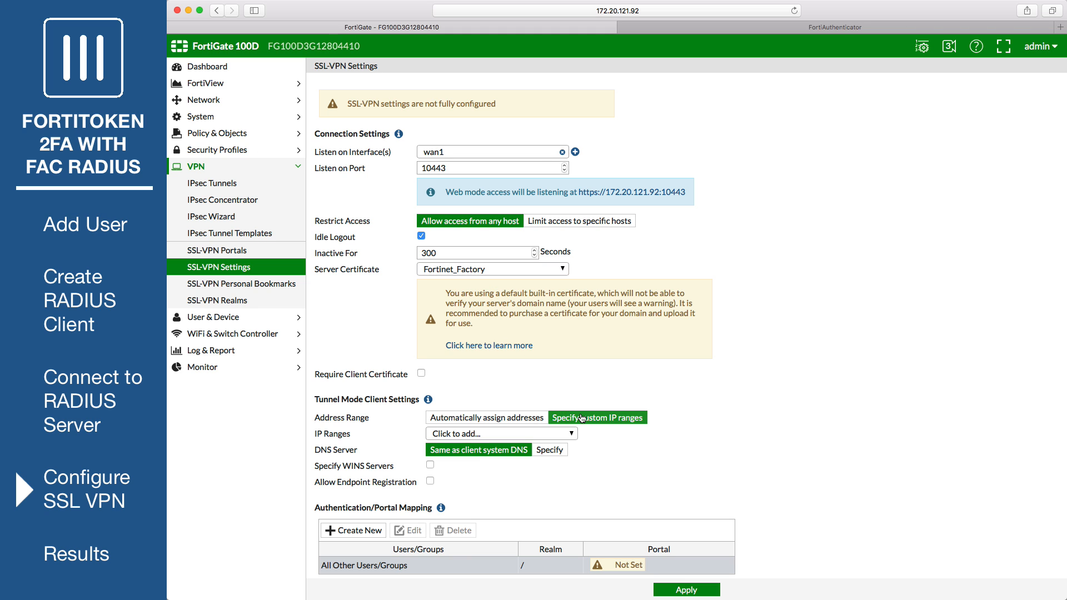
pyautogui.click(518, 434)
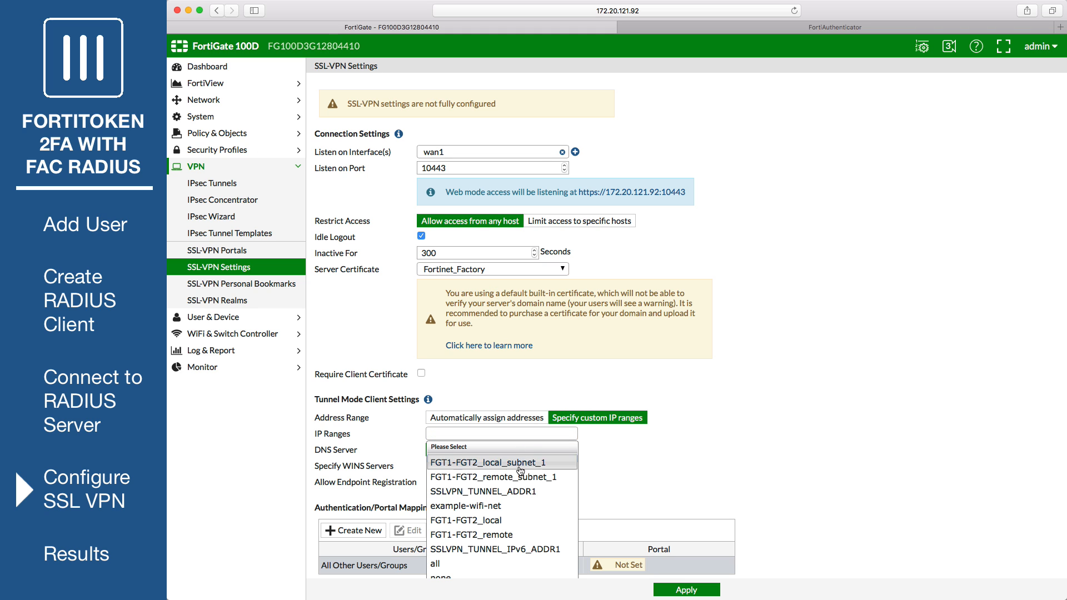
pyautogui.click(487, 492)
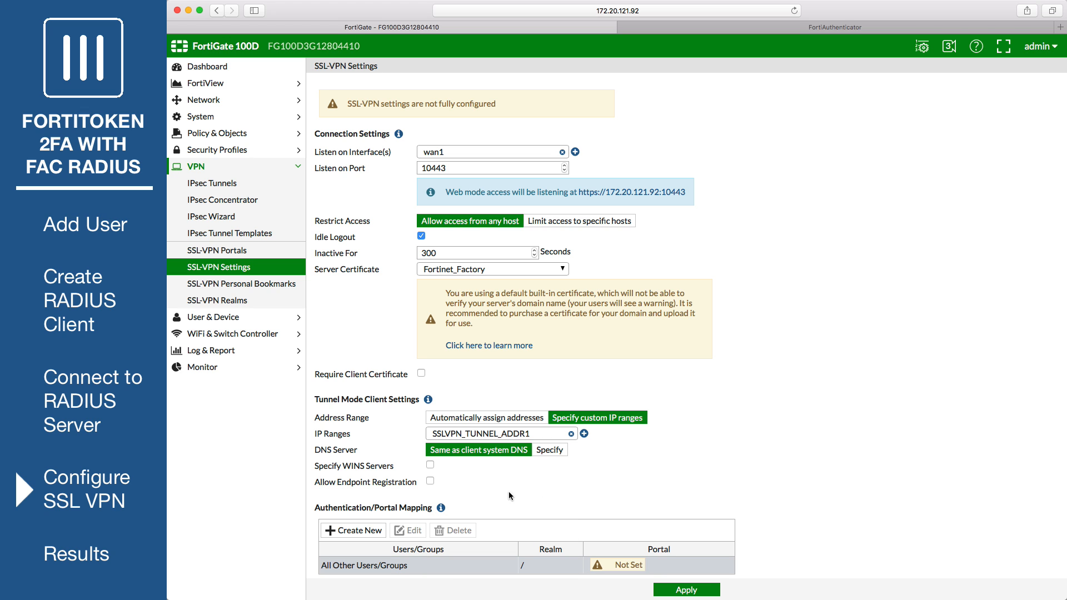
pyautogui.scroll(-1, 729, 460)
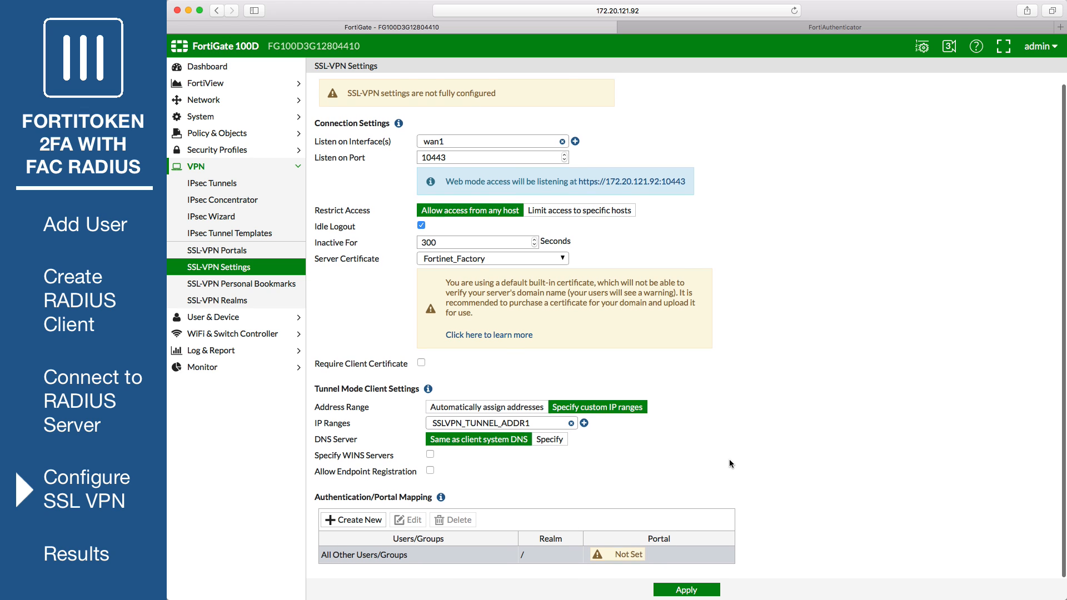
# - Add an authentication/portal mapping of SSLVPNGroup to the full-access portal
pyautogui.click(383, 527)
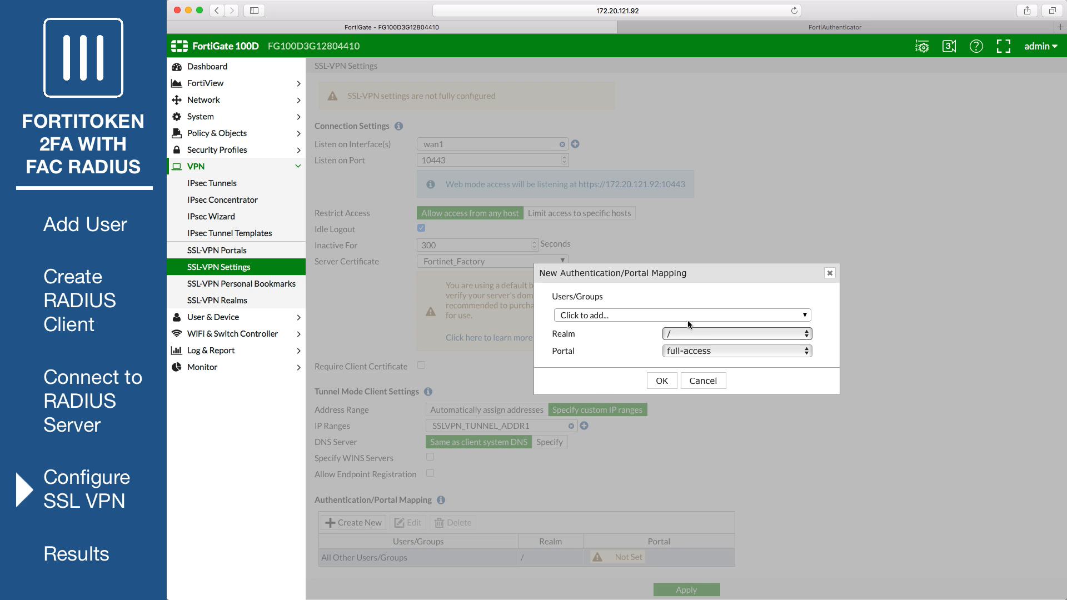
pyautogui.click(694, 315)
pyautogui.scroll(-2, 657, 357)
pyautogui.click(615, 362)
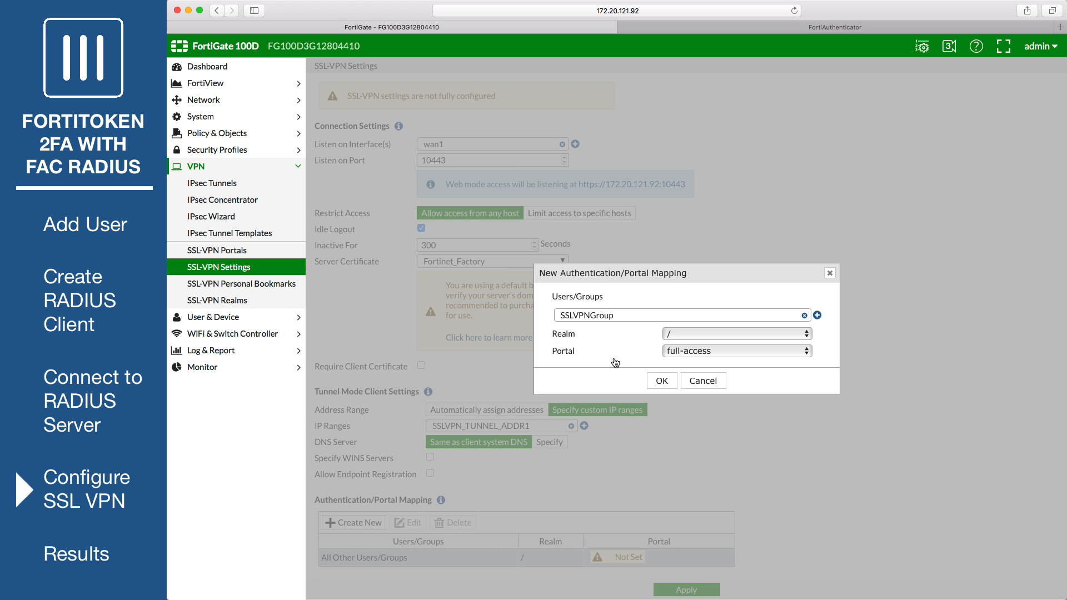
pyautogui.click(661, 381)
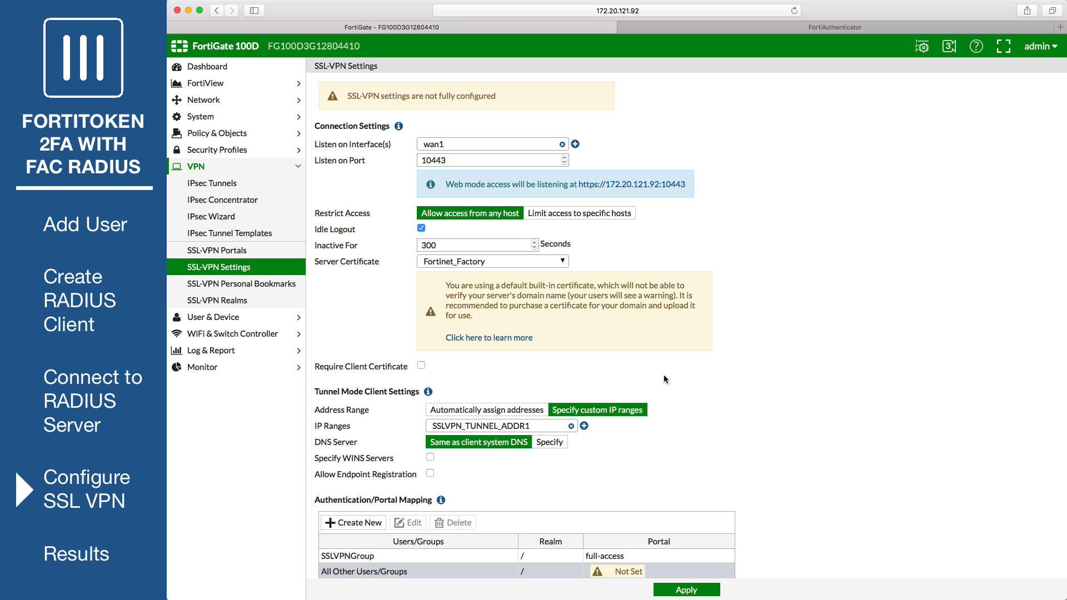
# - Map All Other Users/Groups to web-access, apply the settings, and accept the certificate warning
pyautogui.click(420, 571)
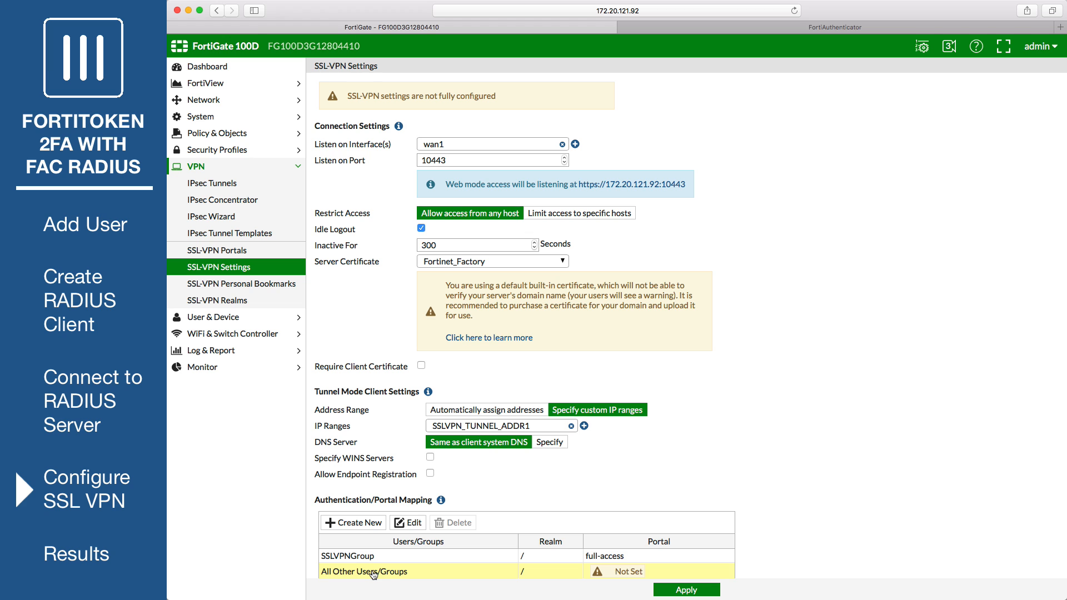
pyautogui.click(414, 523)
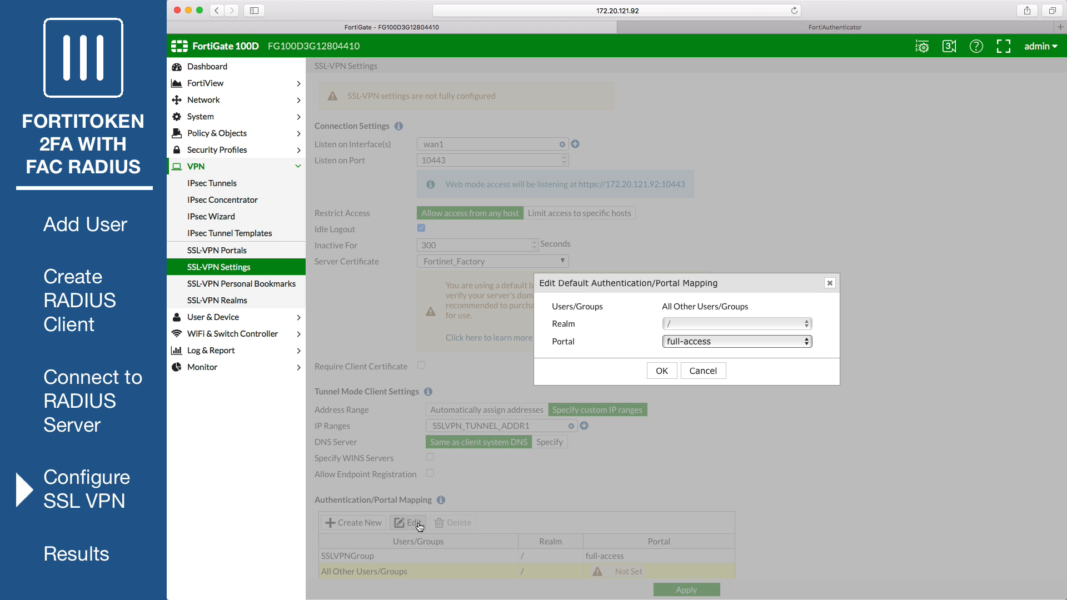
pyautogui.click(689, 342)
pyautogui.click(694, 374)
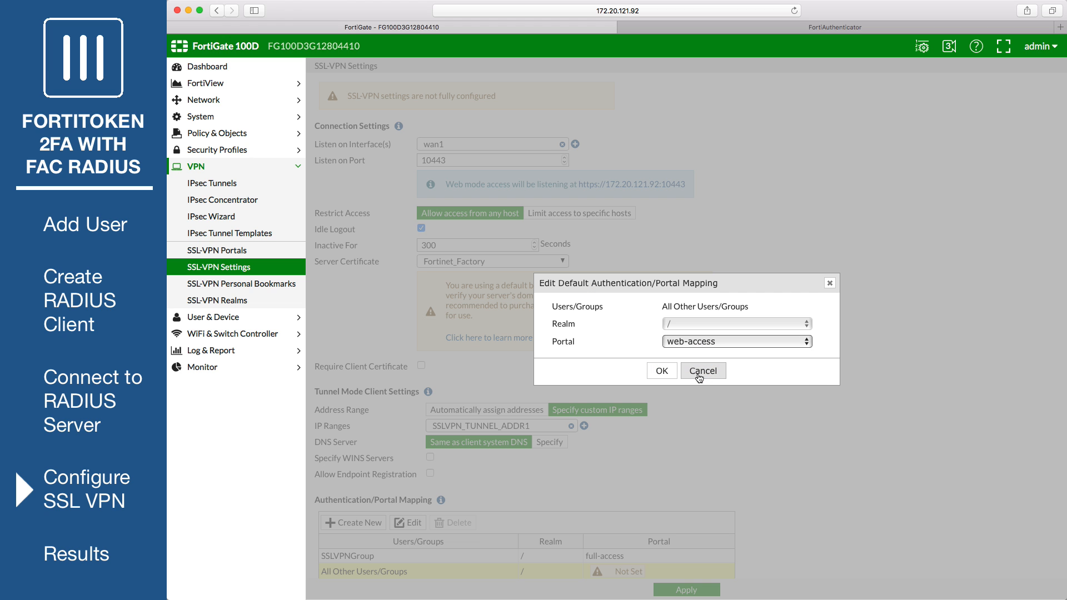
pyautogui.click(660, 371)
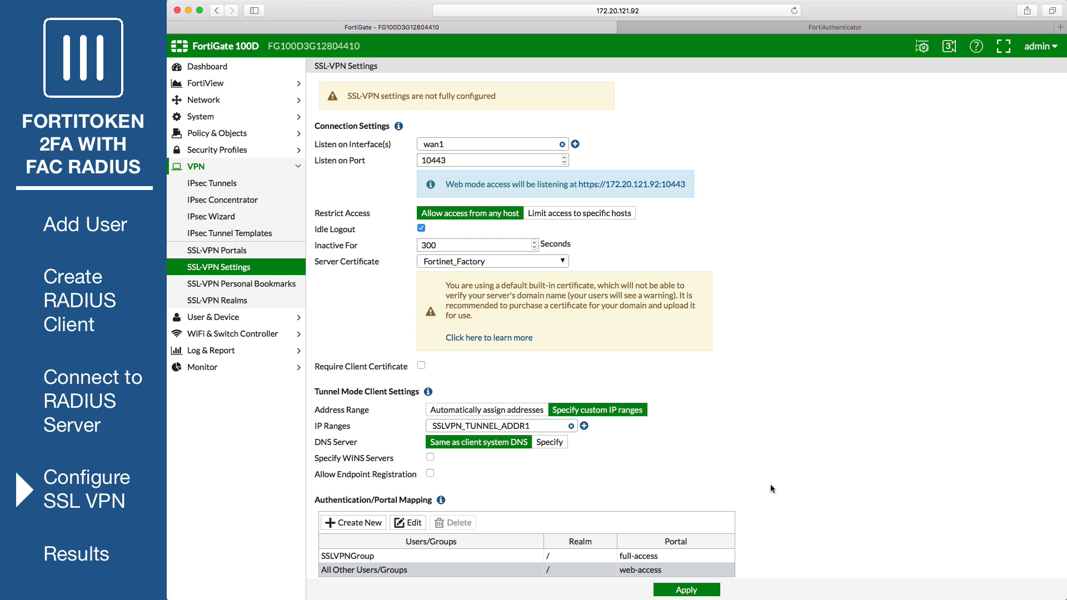
pyautogui.click(686, 592)
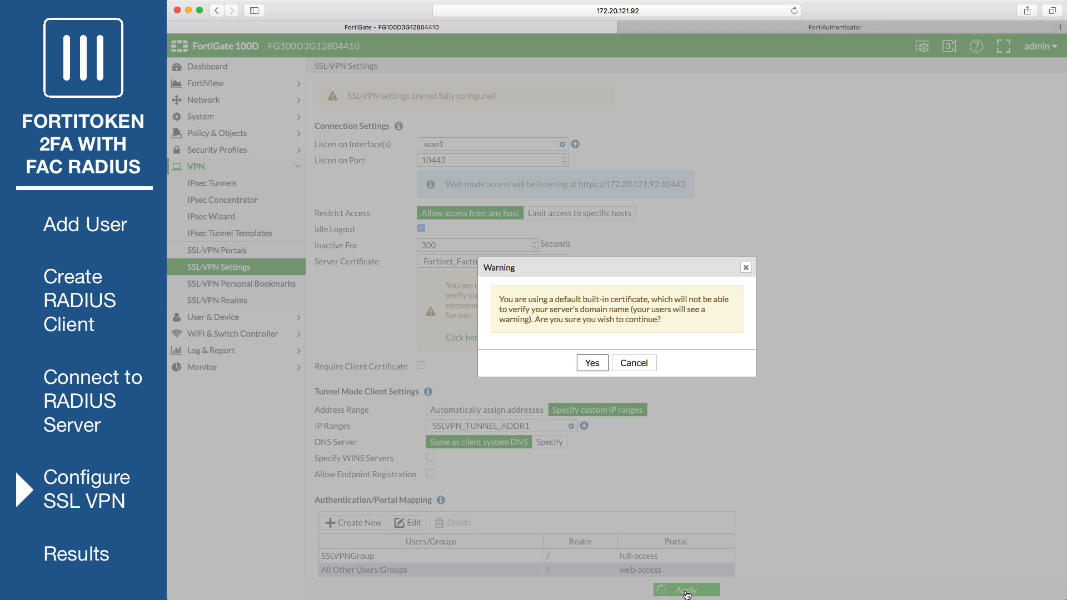
pyautogui.click(592, 364)
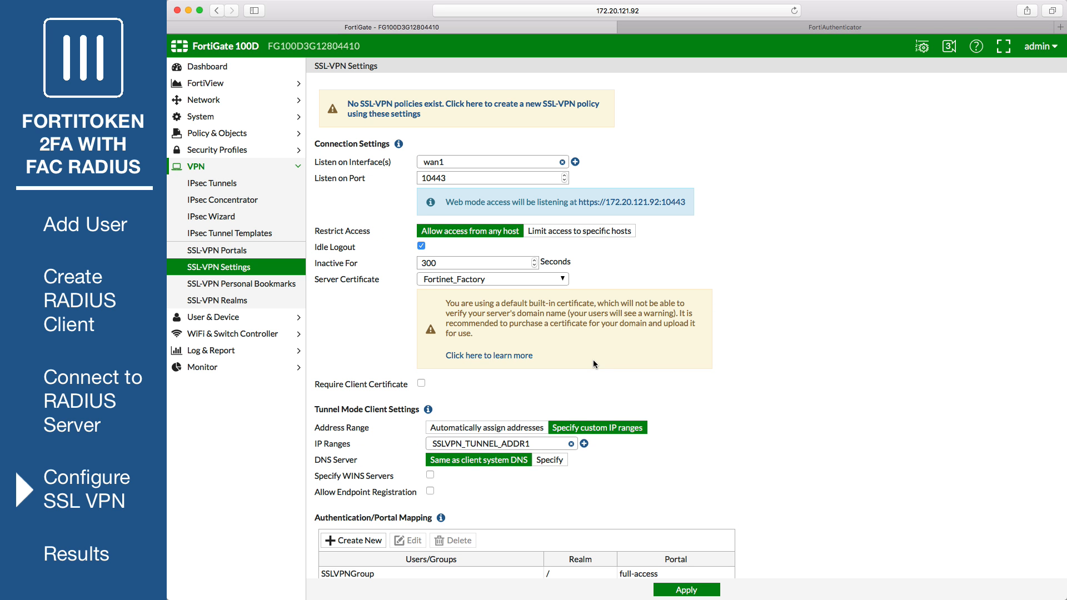
# - Start IPv4 policy SSLVPNPolicy with incoming interface the SSL-VPN tunnel and outgoing wan1
pyautogui.click(240, 139)
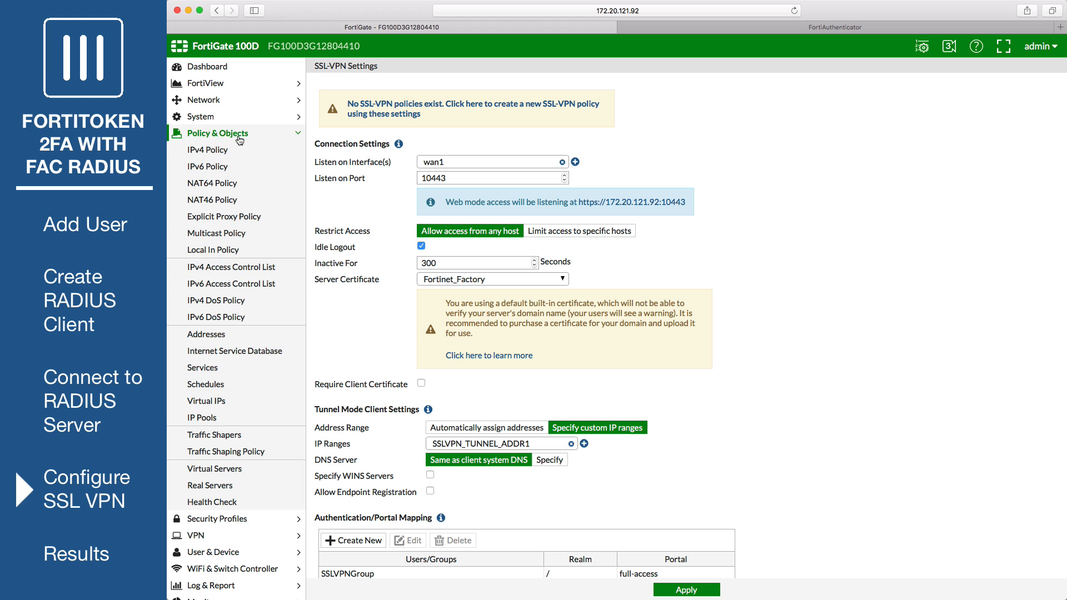
pyautogui.click(236, 151)
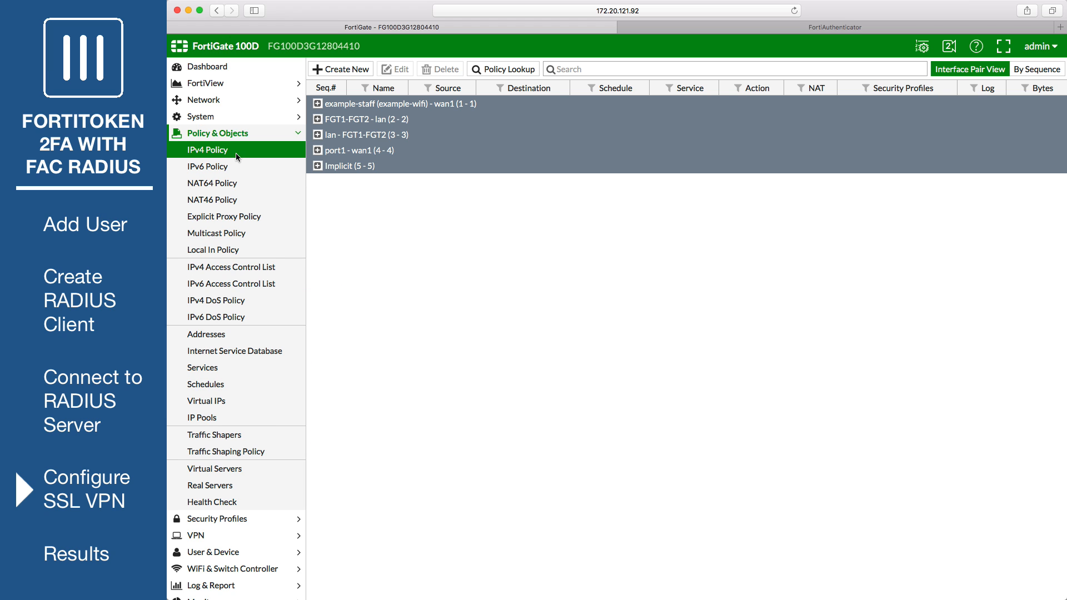
pyautogui.click(340, 69)
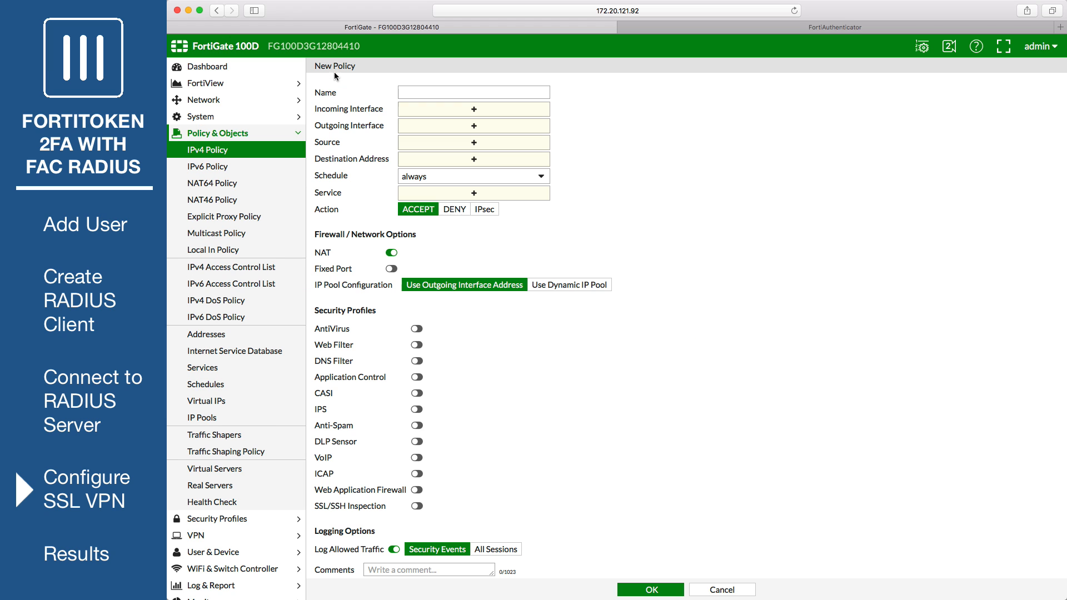
pyautogui.click(434, 90)
pyautogui.write('SSLVPNPo')
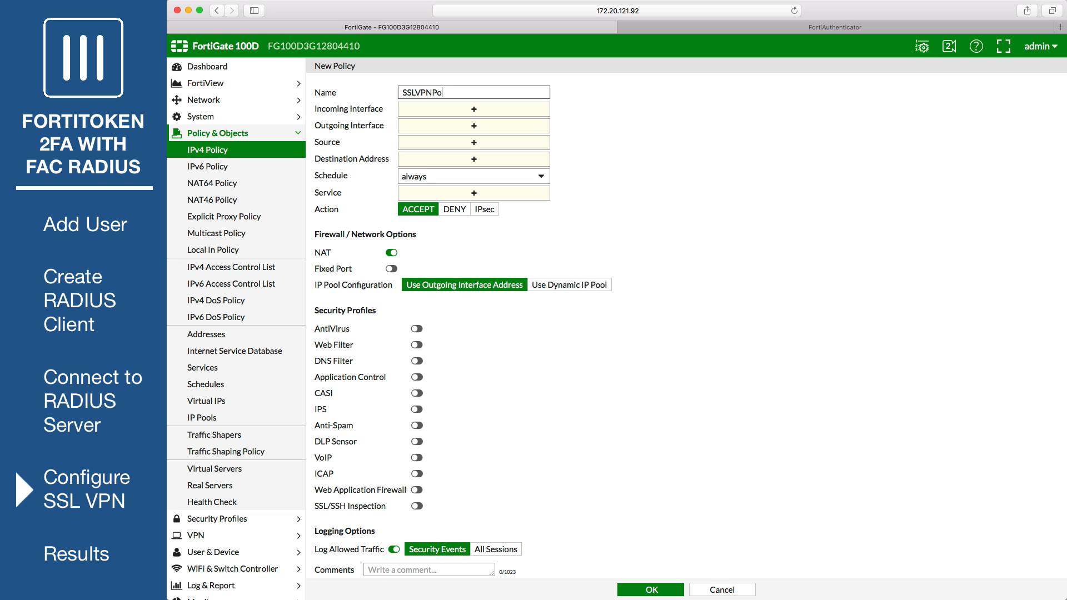
pyautogui.write('licy')
pyautogui.click(490, 109)
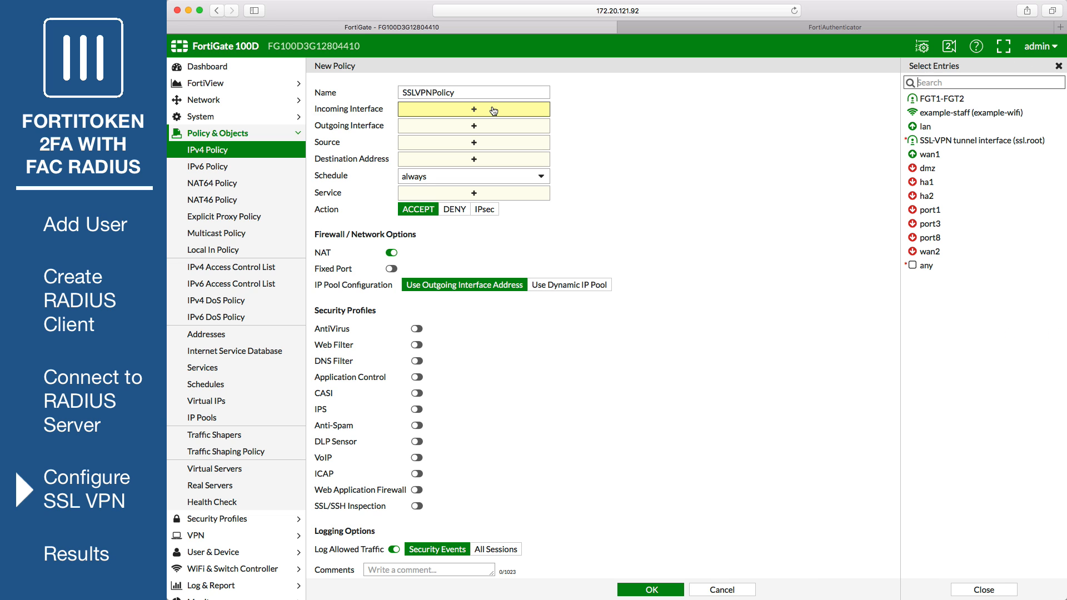
pyautogui.click(967, 140)
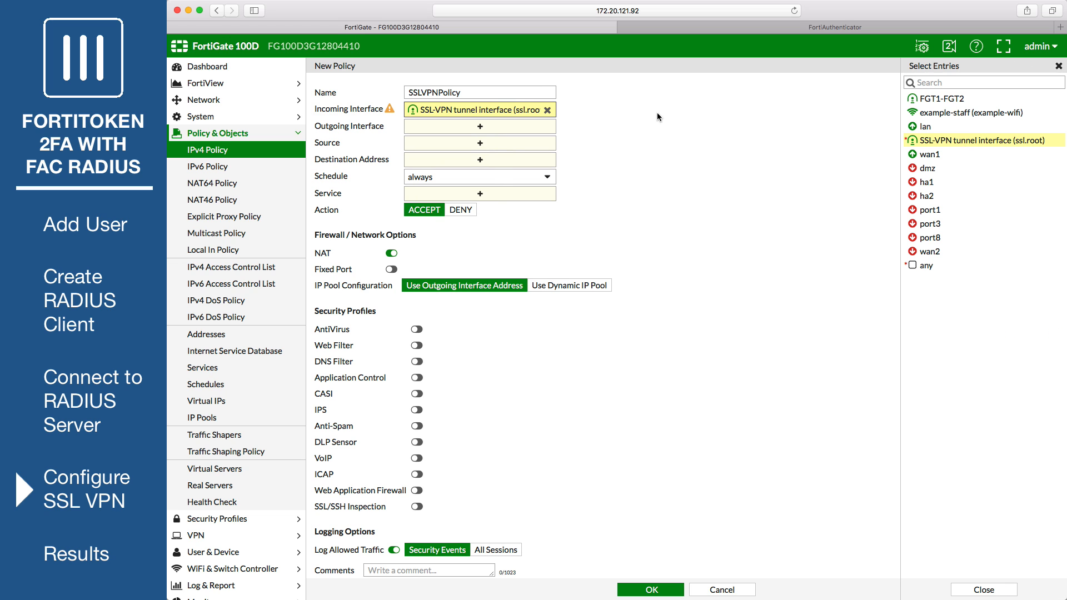
pyautogui.click(484, 133)
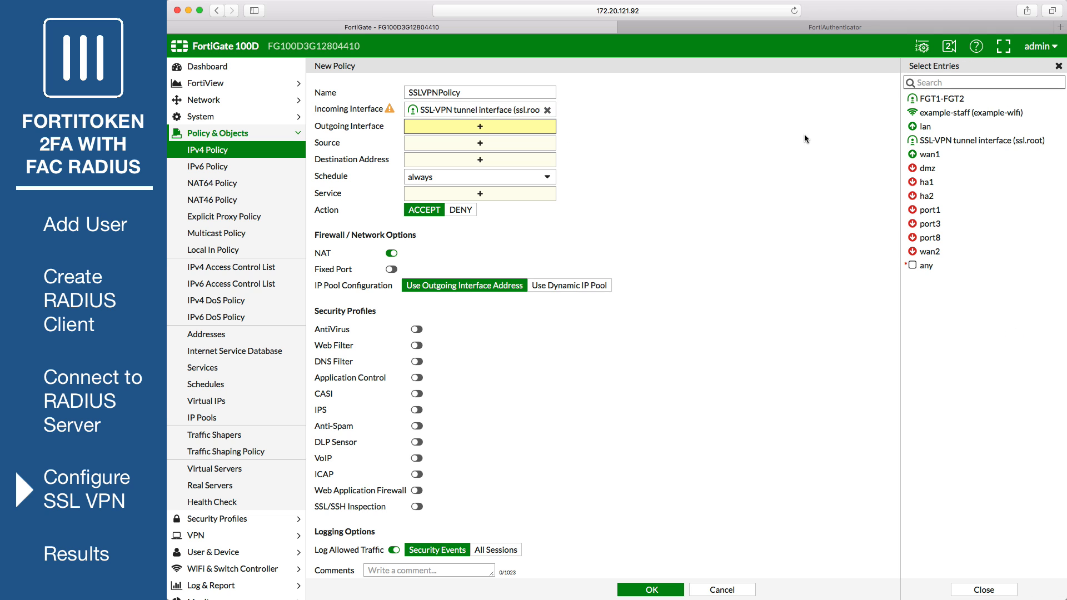
pyautogui.click(929, 154)
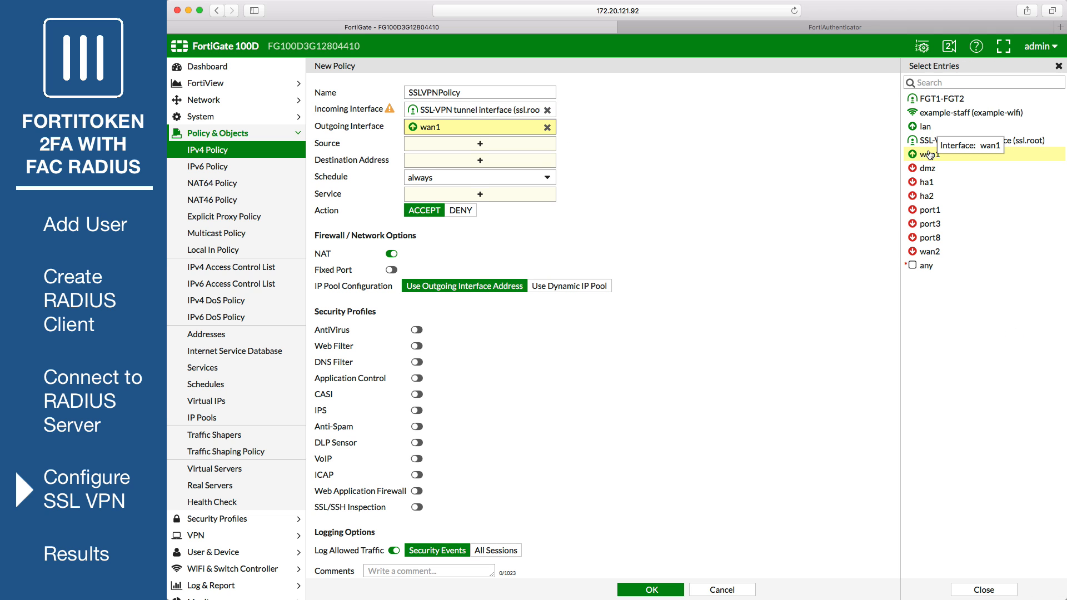
# - Set source all plus SSLVPNGroup, destination all, service ALL, and save the policy
pyautogui.click(511, 149)
pyautogui.click(986, 83)
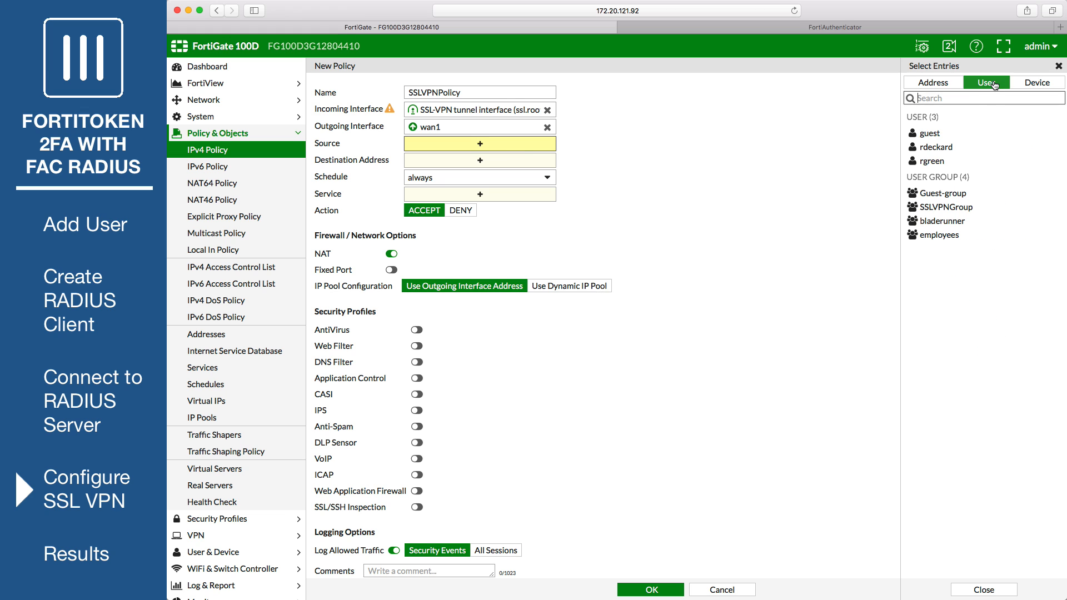
pyautogui.click(943, 208)
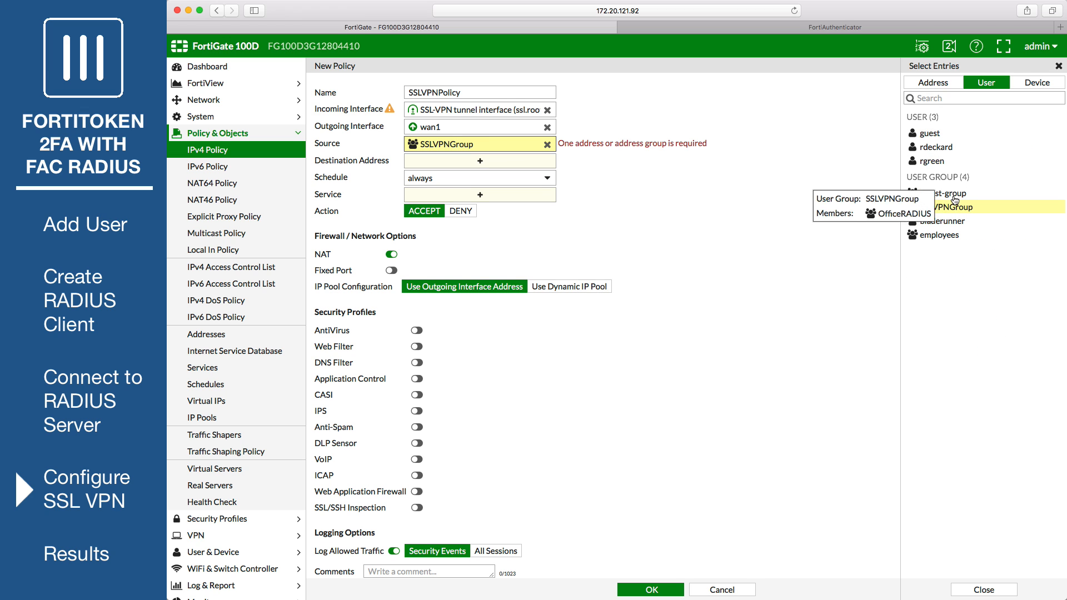
pyautogui.click(924, 174)
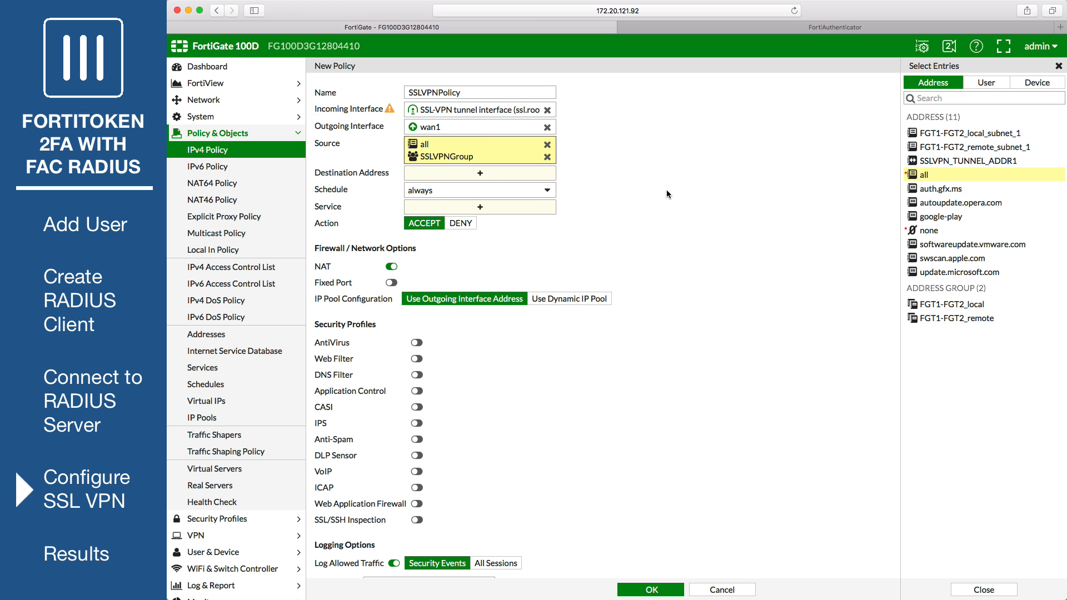
pyautogui.click(495, 174)
pyautogui.click(927, 160)
pyautogui.click(502, 209)
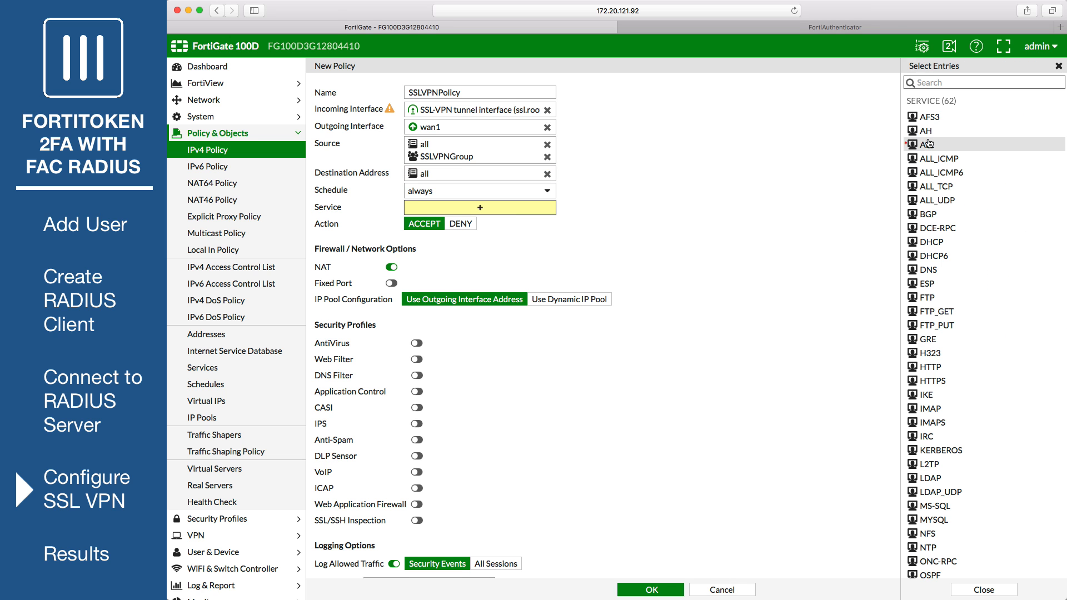
pyautogui.click(929, 144)
pyautogui.click(621, 249)
pyautogui.scroll(-2, 621, 250)
pyautogui.click(652, 590)
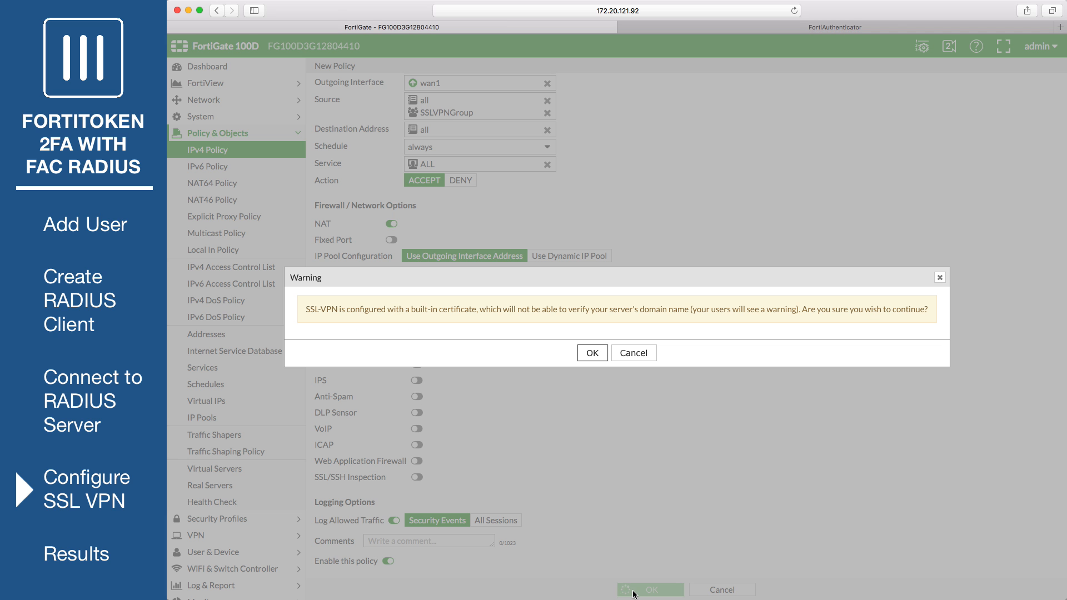
pyautogui.click(589, 352)
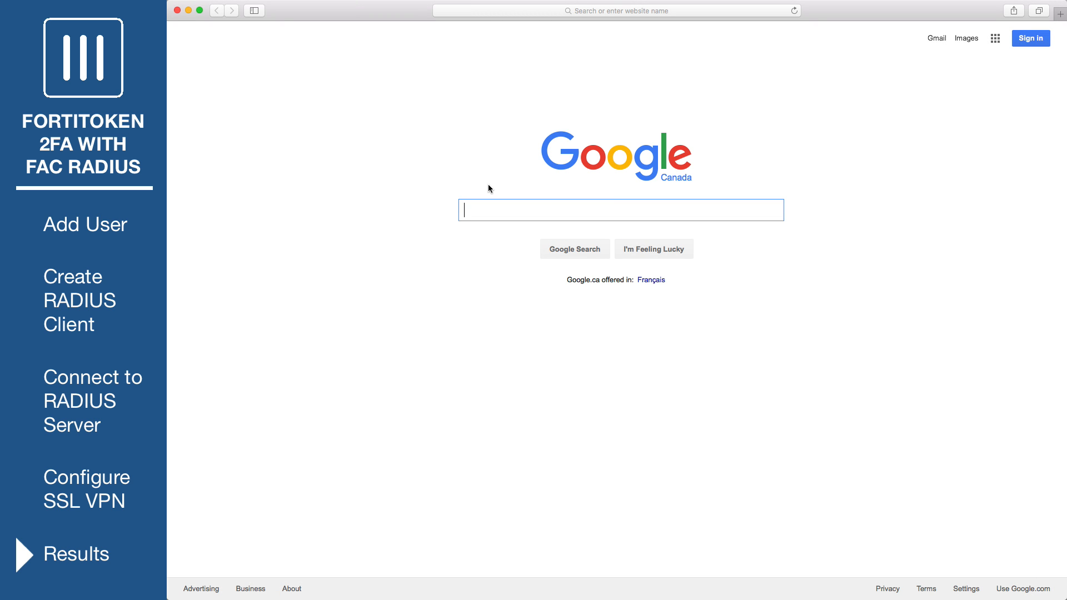
# - Load the SSL-VPN portal in Safari and sign in with the test user's name and password
pyautogui.click(588, 10)
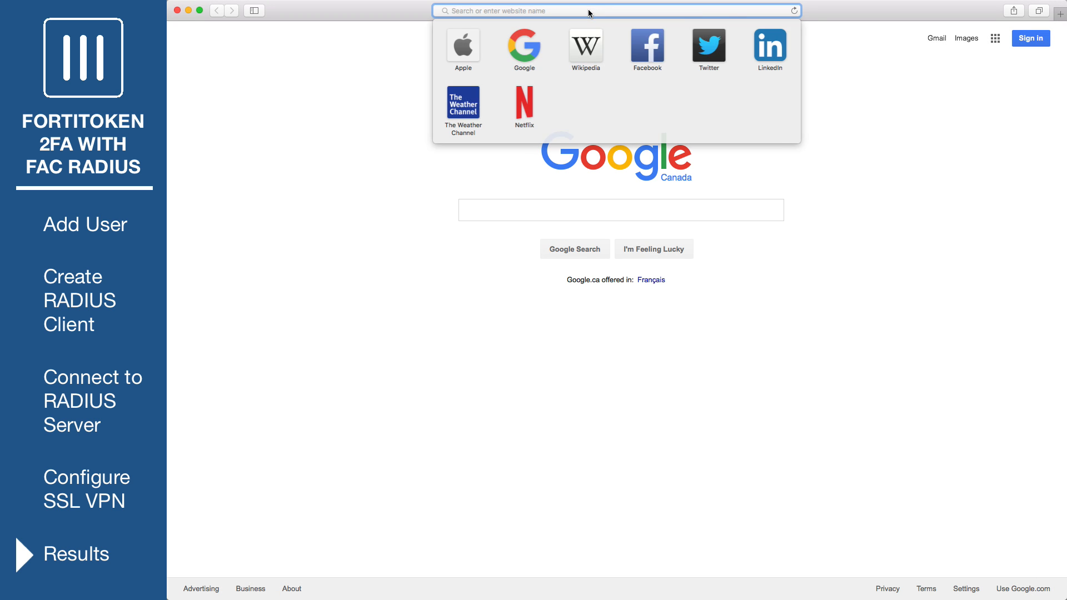
pyautogui.write('https://172.20.121.92')
pyautogui.press('Return')
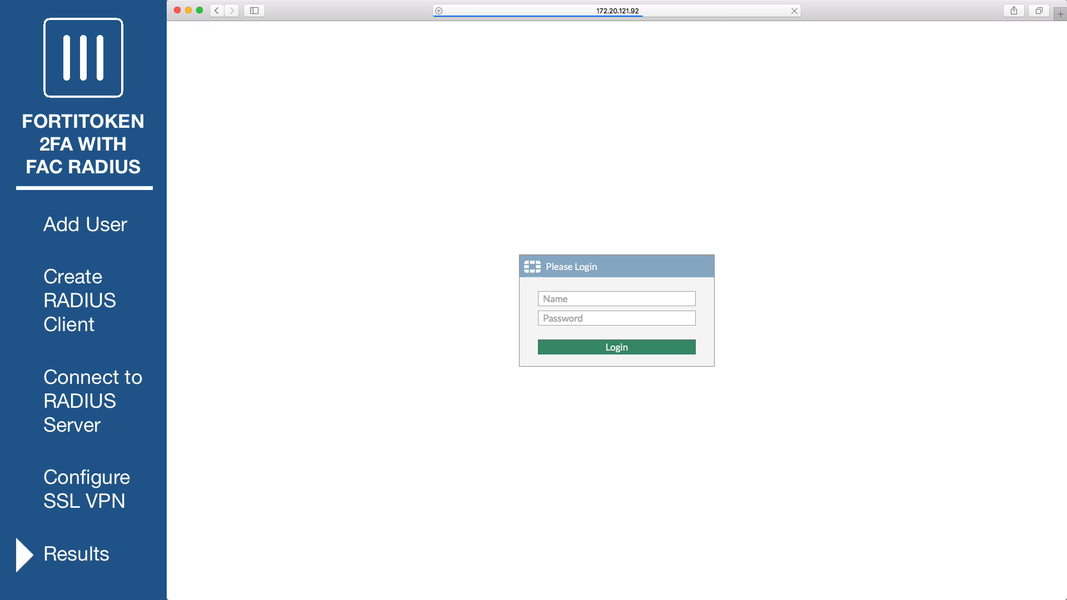
pyautogui.click(580, 296)
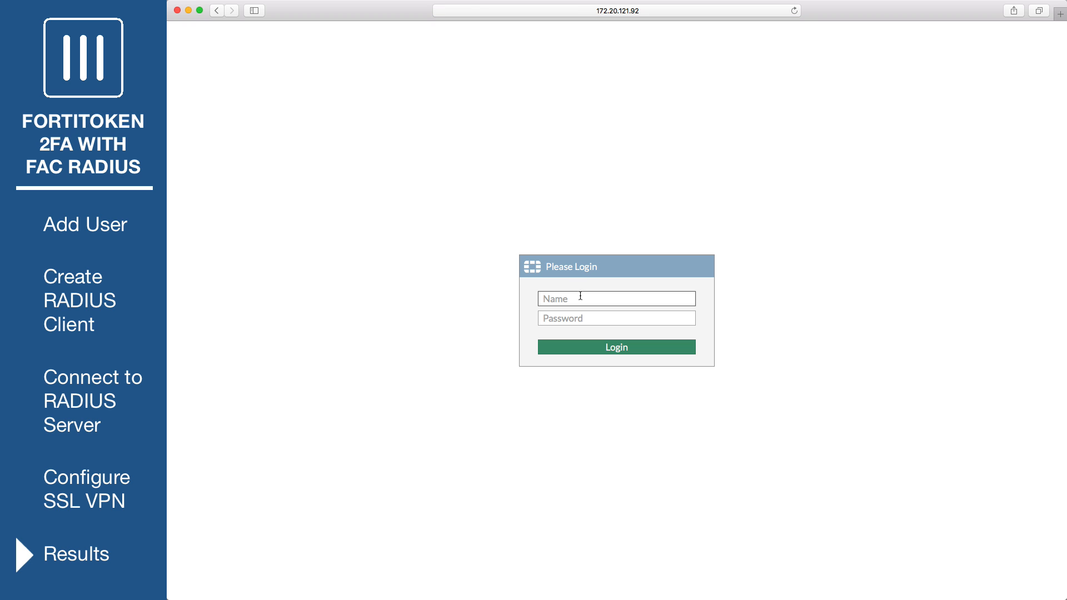
pyautogui.press('Tab')
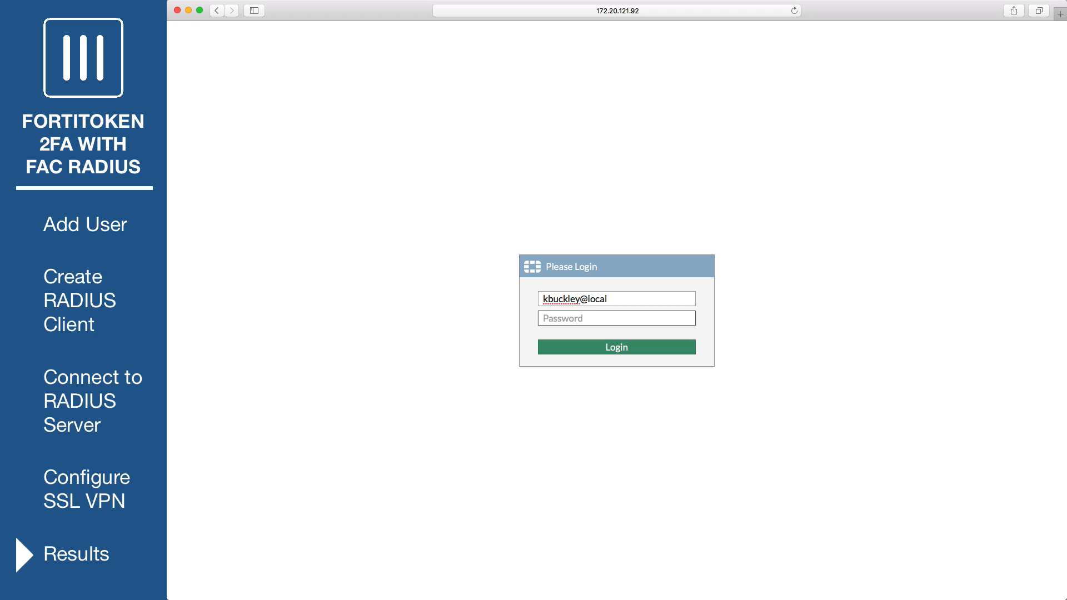
pyautogui.write('********')
pyautogui.click(635, 348)
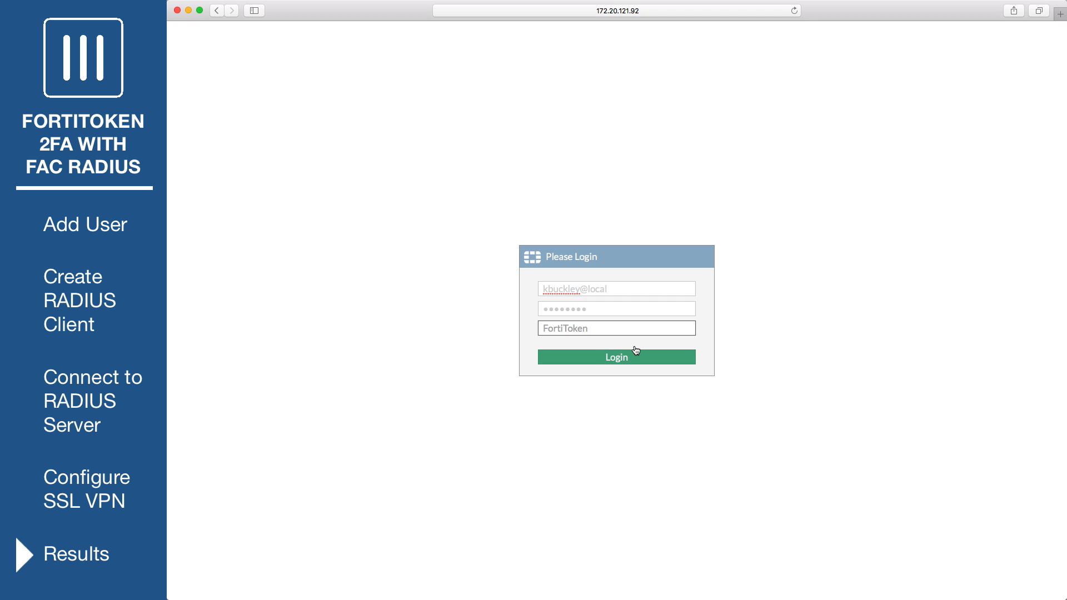
# - Enter the FortiToken code to complete login, then view the session in the SSL-VPN Monitor
pyautogui.write('******')
pyautogui.click(651, 359)
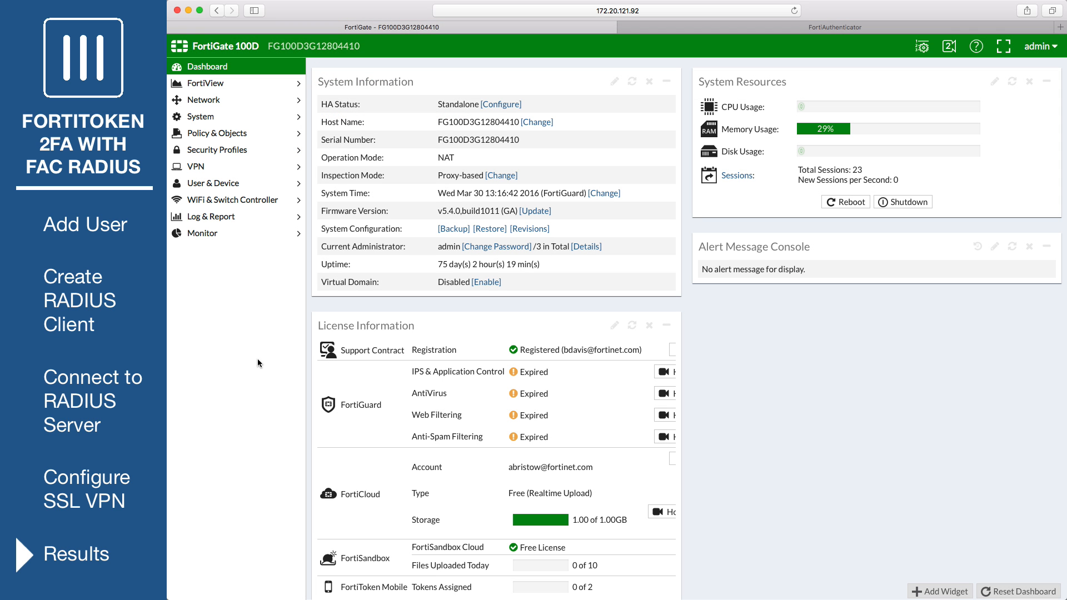
pyautogui.click(221, 236)
pyautogui.click(239, 335)
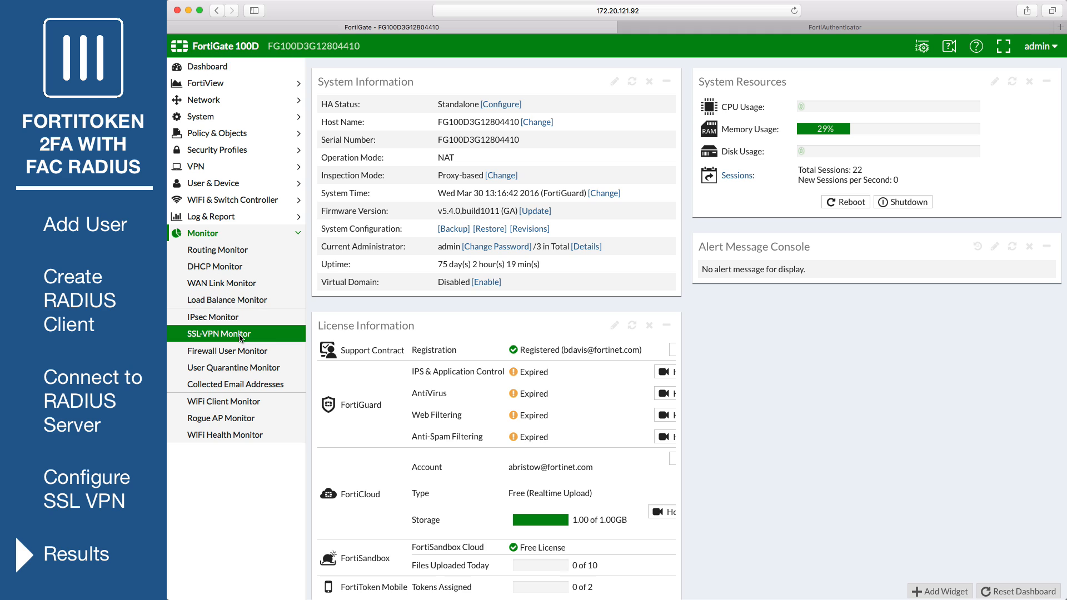